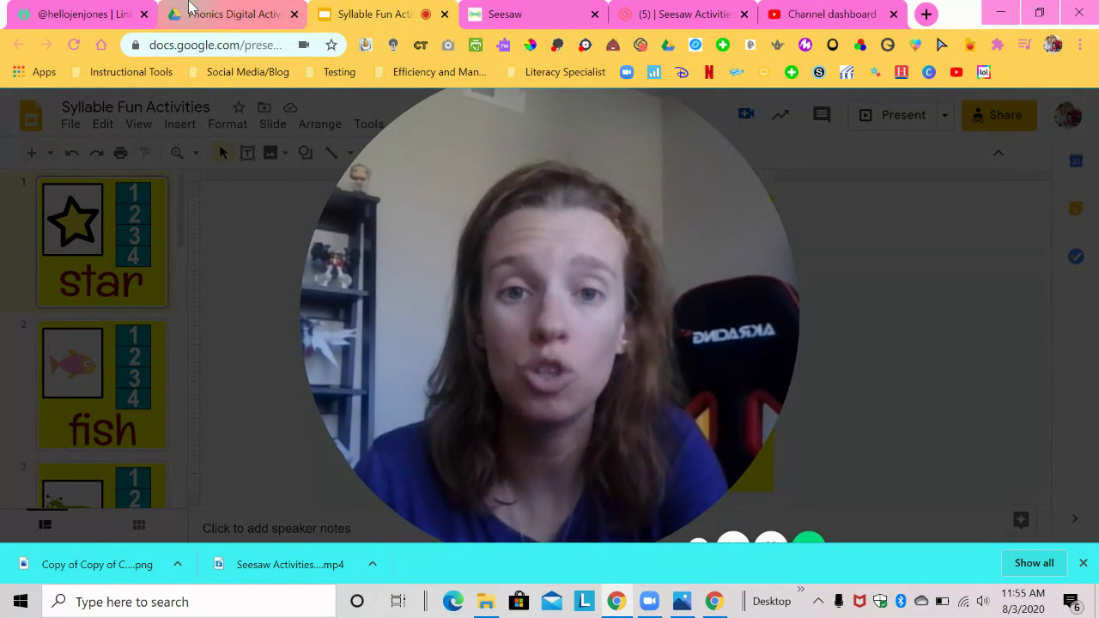
# Switch to the Seesaw activity library and scroll down to the student template
pyautogui.click(368, 139)
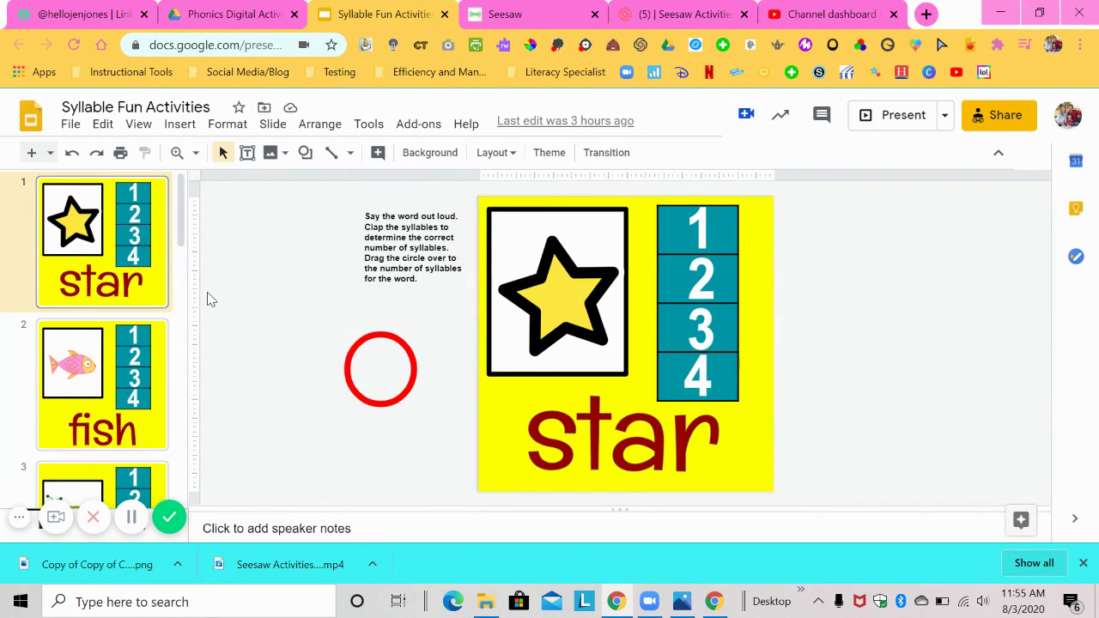
pyautogui.click(534, 10)
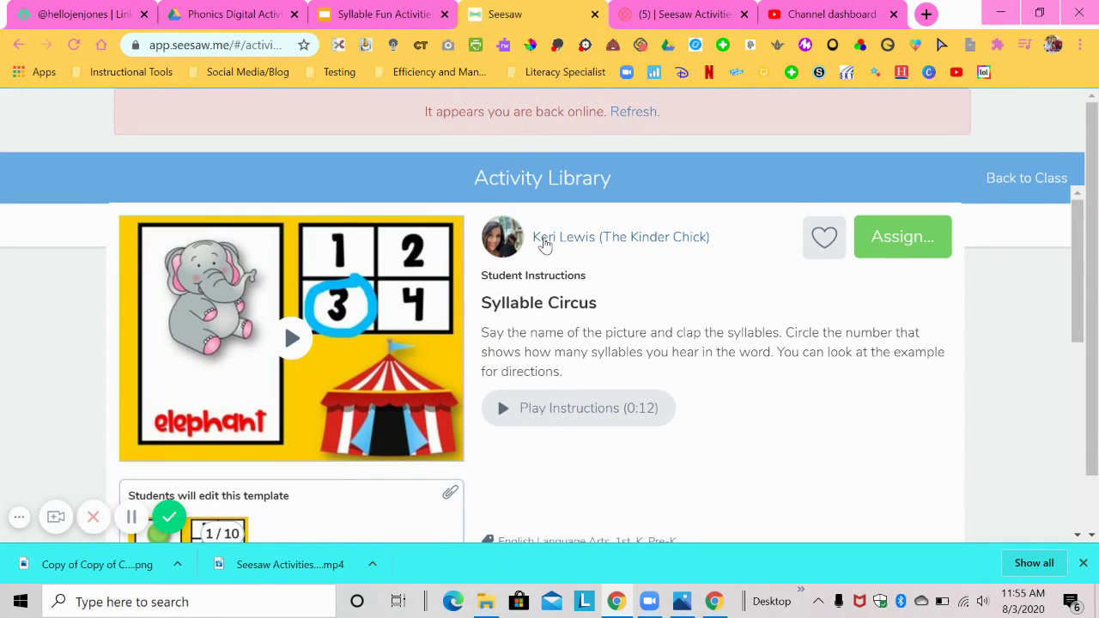
pyautogui.scroll(-1, 1098, 262)
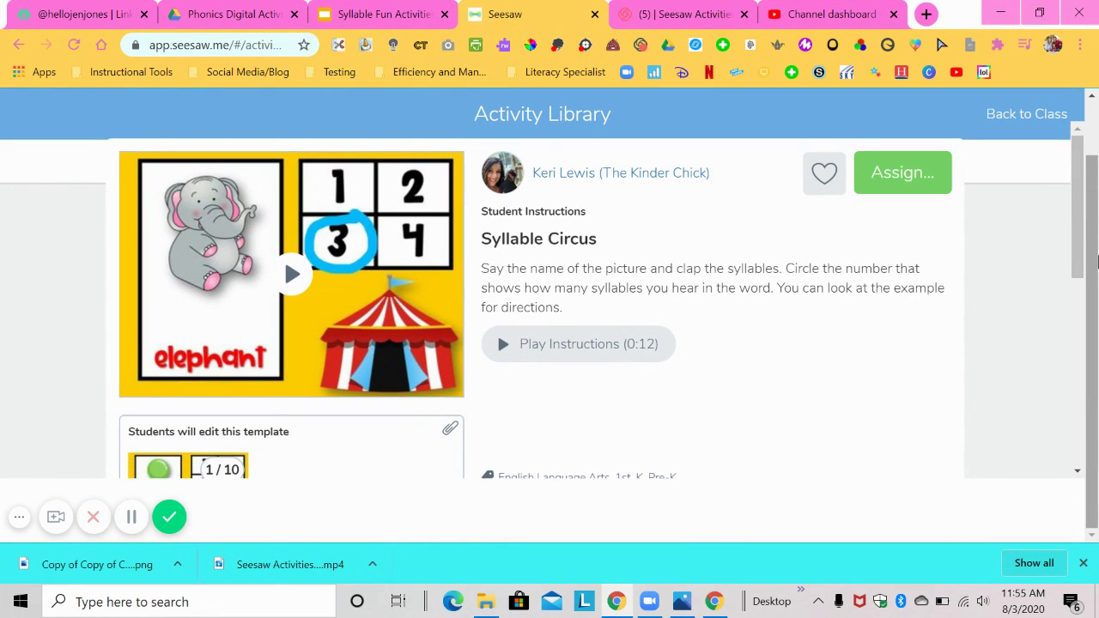
pyautogui.click(1083, 563)
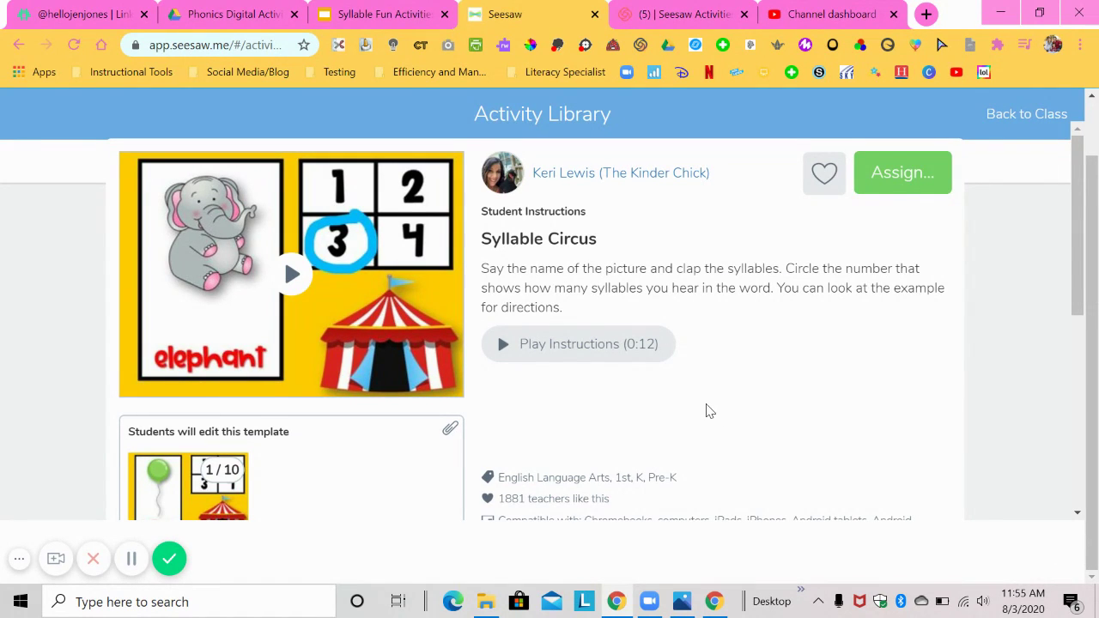
pyautogui.scroll(-1, 1080, 180)
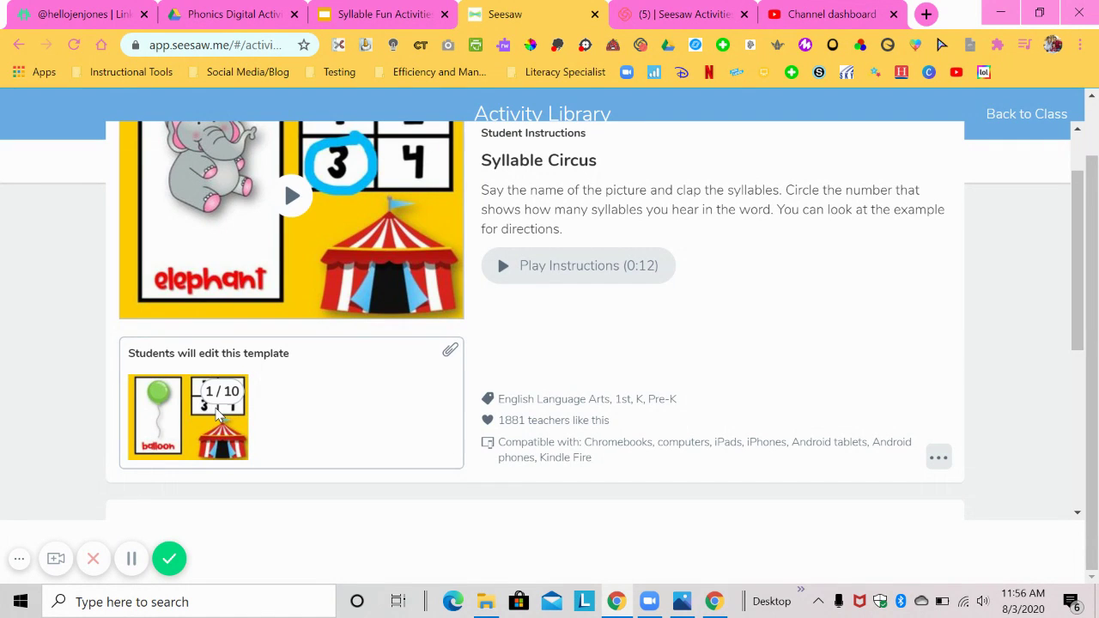
# Preview the Syllable Circus template's slides forward and back, then return to the Drive folder
pyautogui.click(219, 414)
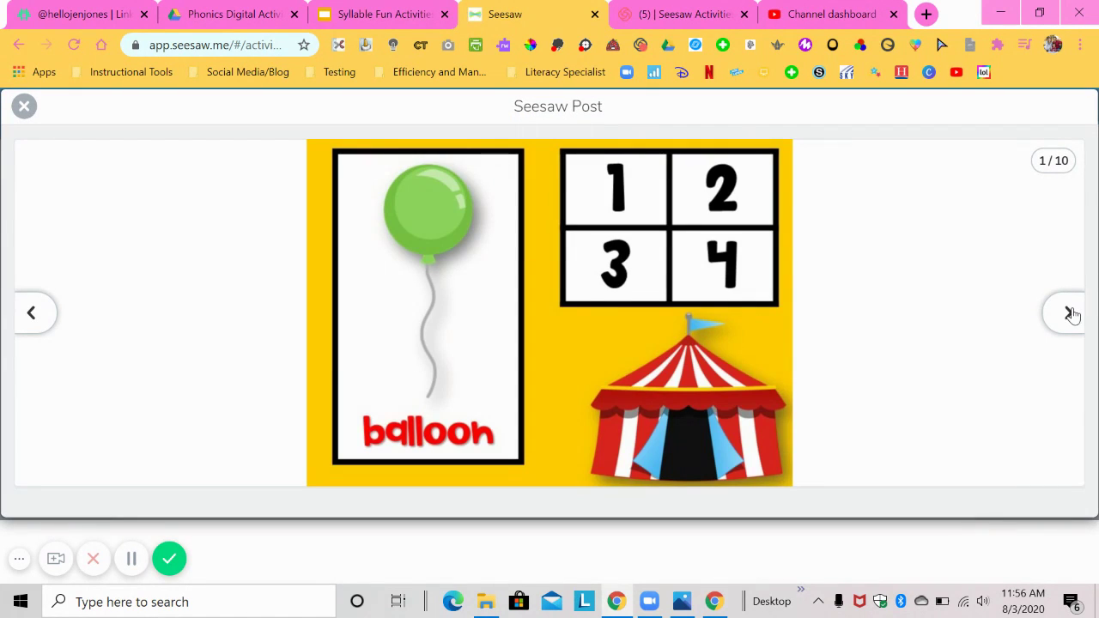
pyautogui.click(1070, 314)
pyautogui.click(1070, 314)
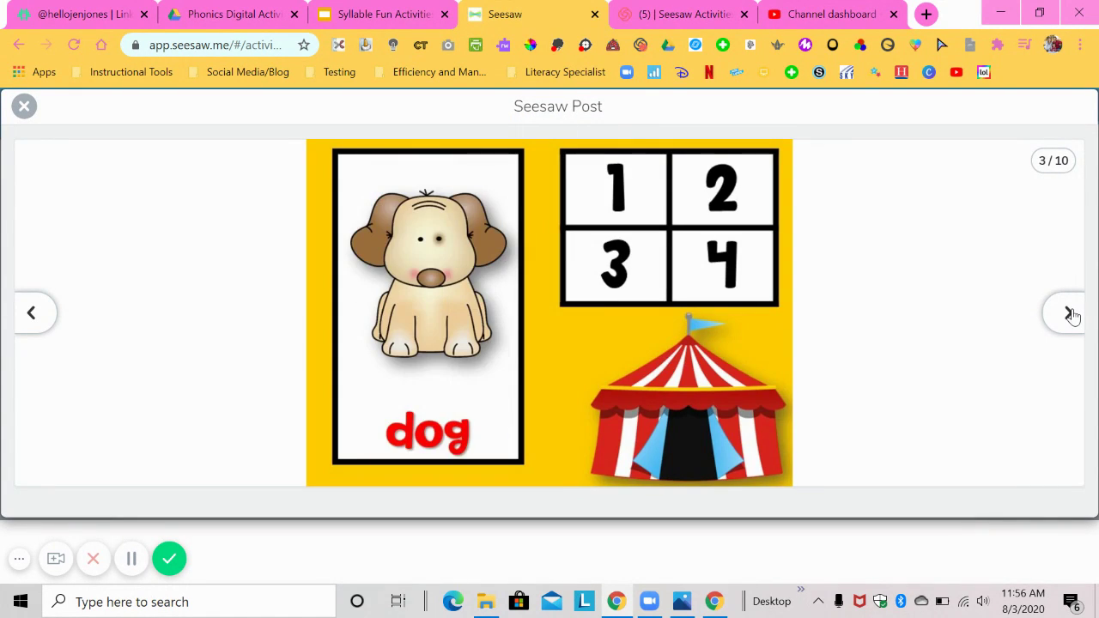
pyautogui.click(1070, 314)
pyautogui.click(1070, 314)
pyautogui.click(1070, 314)
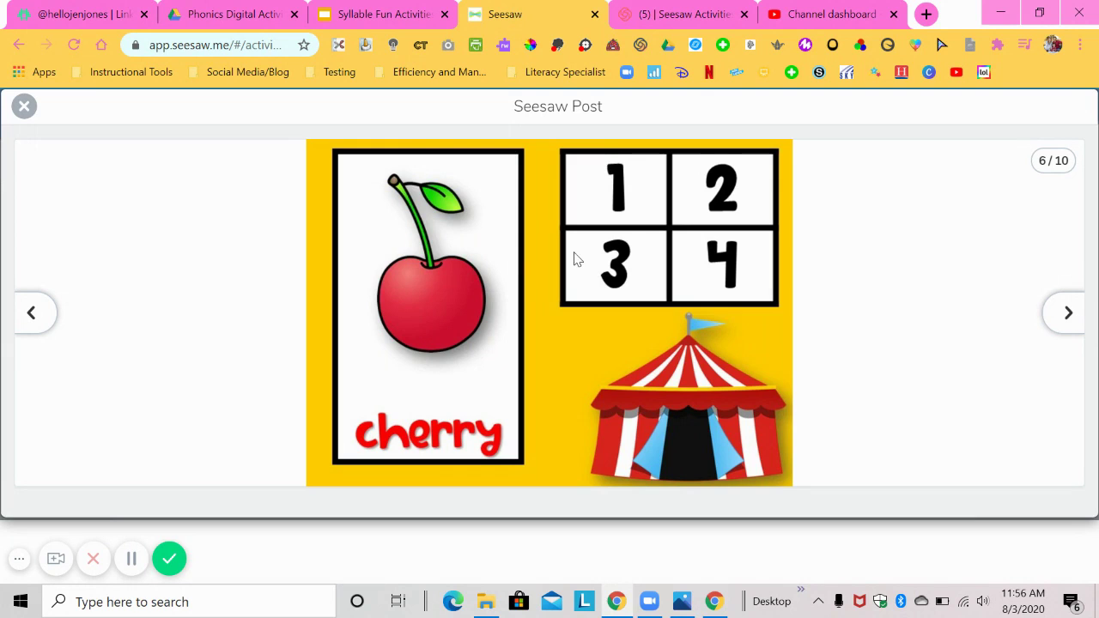
pyautogui.click(49, 315)
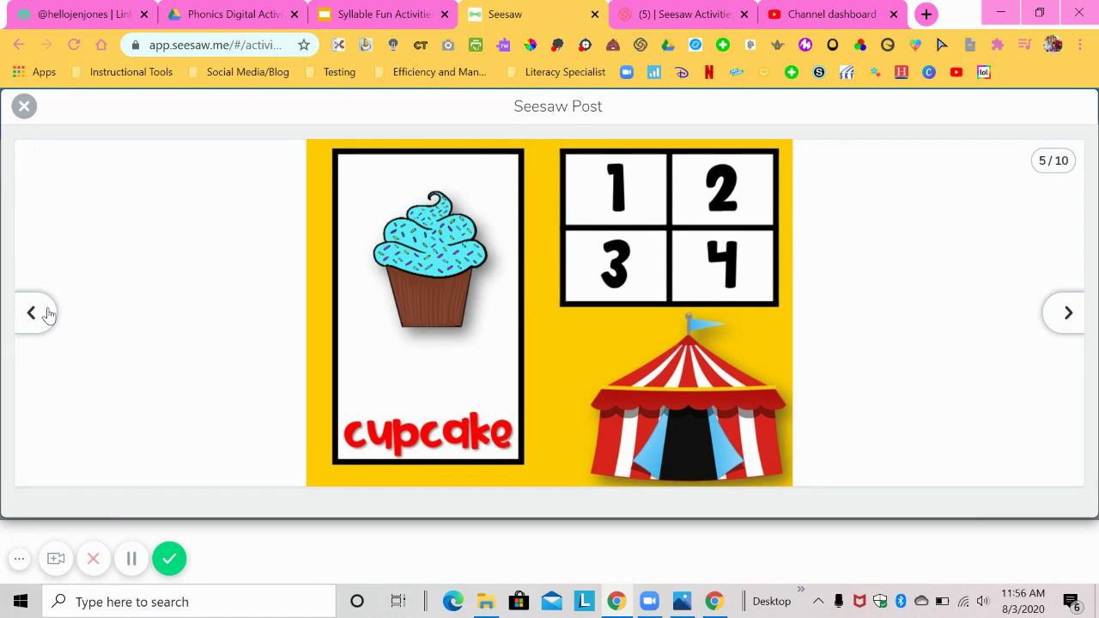
pyautogui.click(46, 314)
pyautogui.click(45, 313)
pyautogui.click(44, 313)
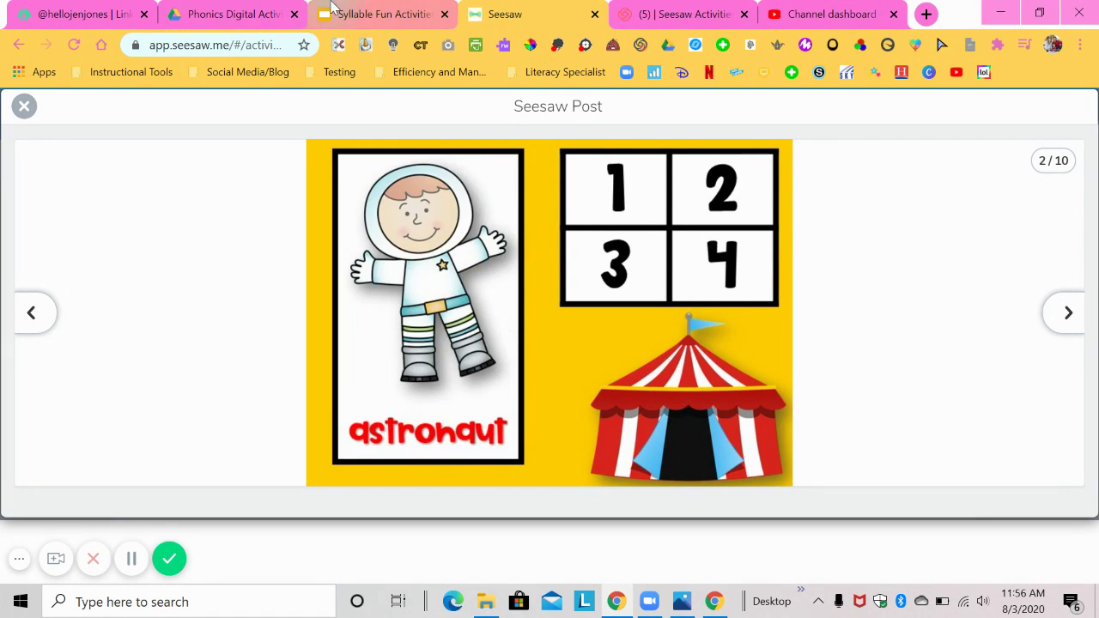
pyautogui.click(231, 14)
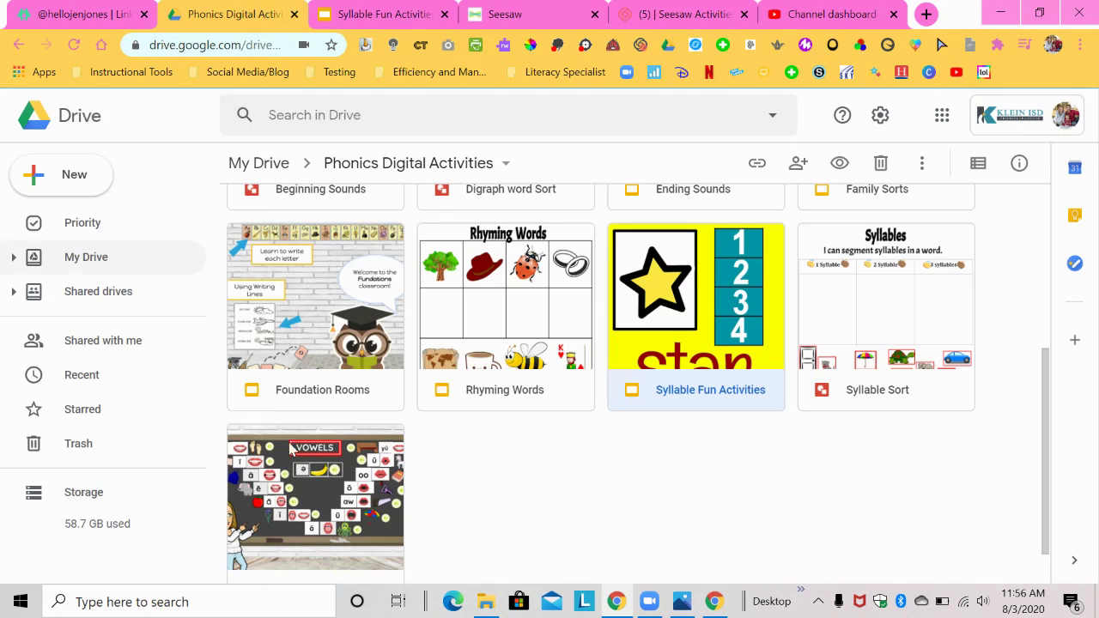
# Create a new Google Slides file from New and confirm it in the shared folder
pyautogui.click(79, 176)
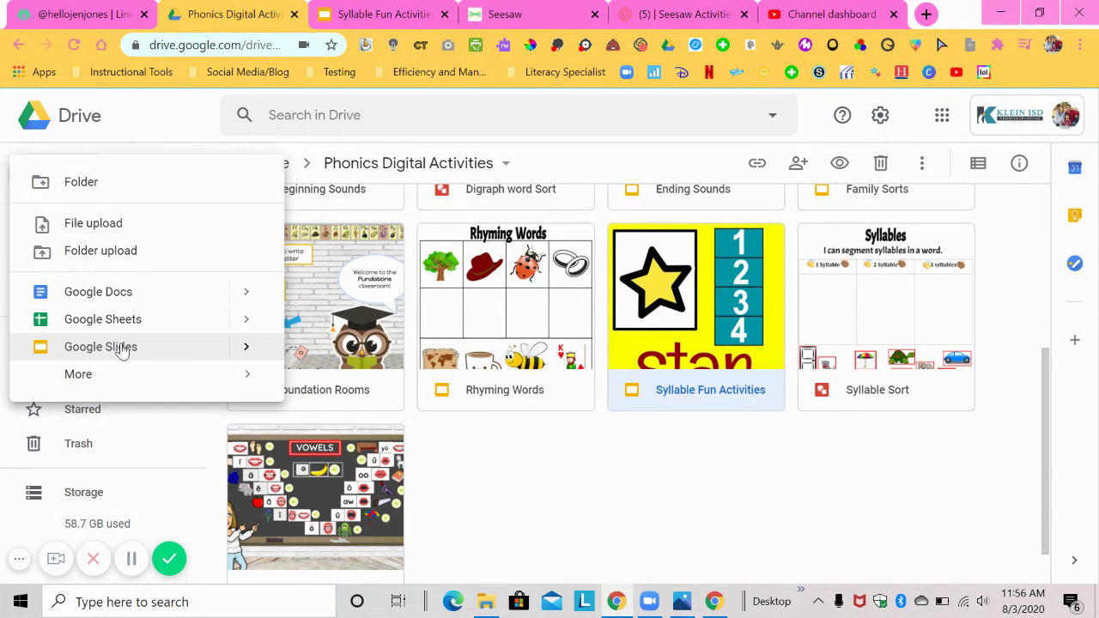
pyautogui.click(122, 348)
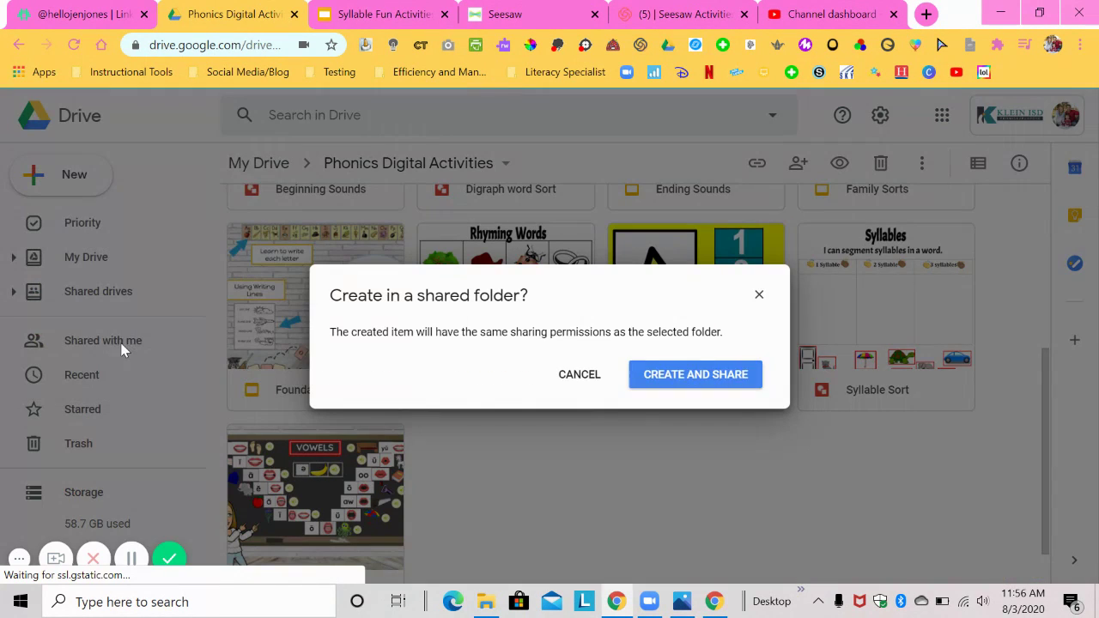
pyautogui.click(698, 374)
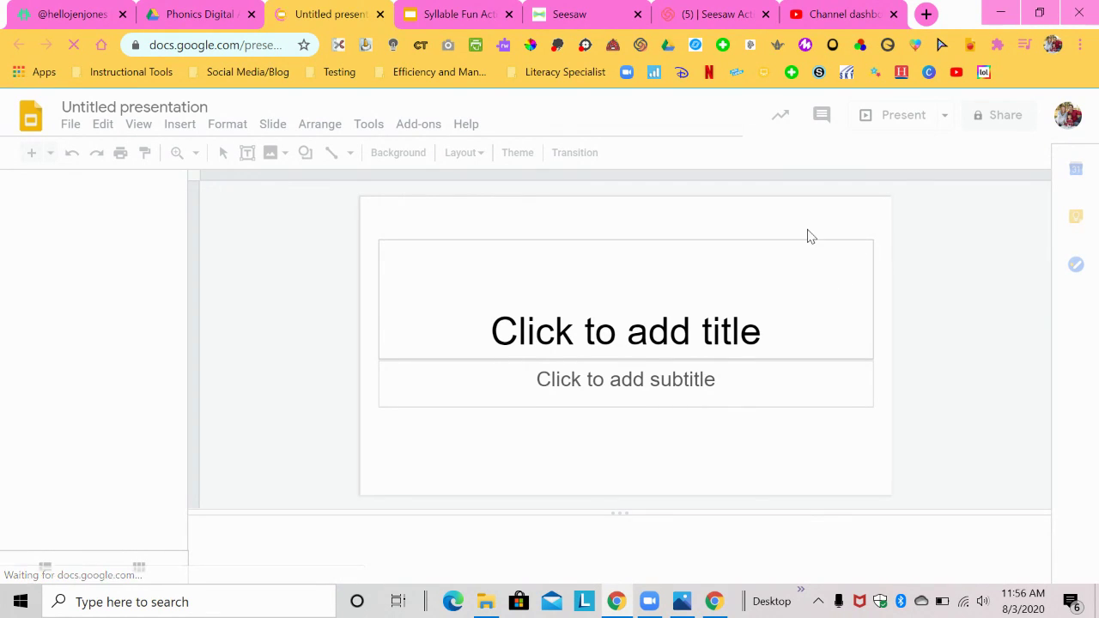
# Dismiss the theme suggestions and delete the title and subtitle placeholders from the slide
pyautogui.click(1026, 164)
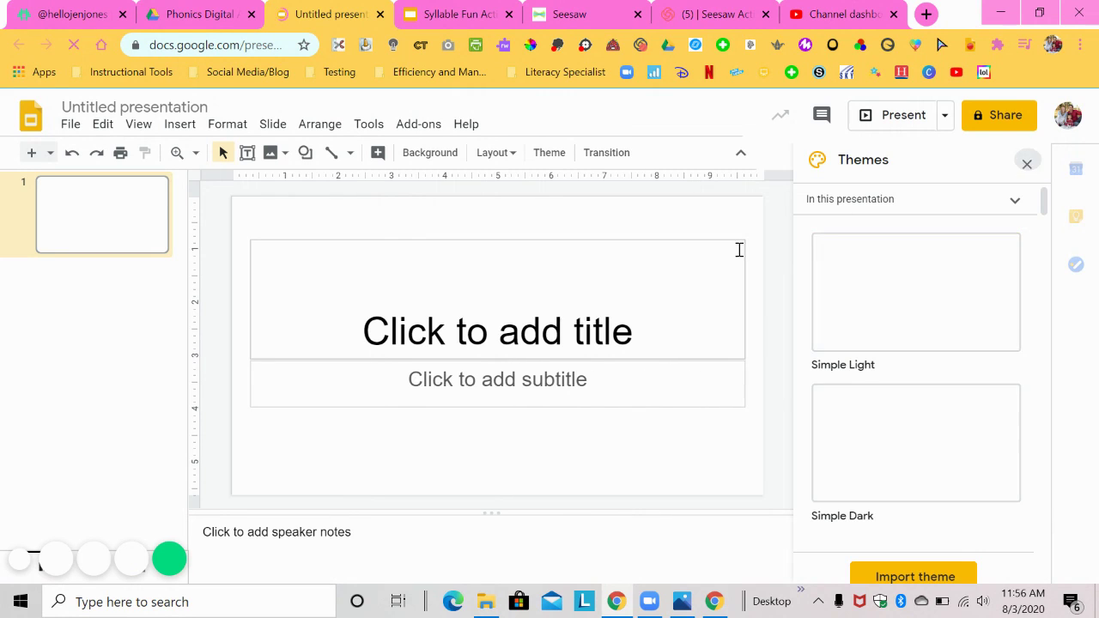
pyautogui.click(689, 239)
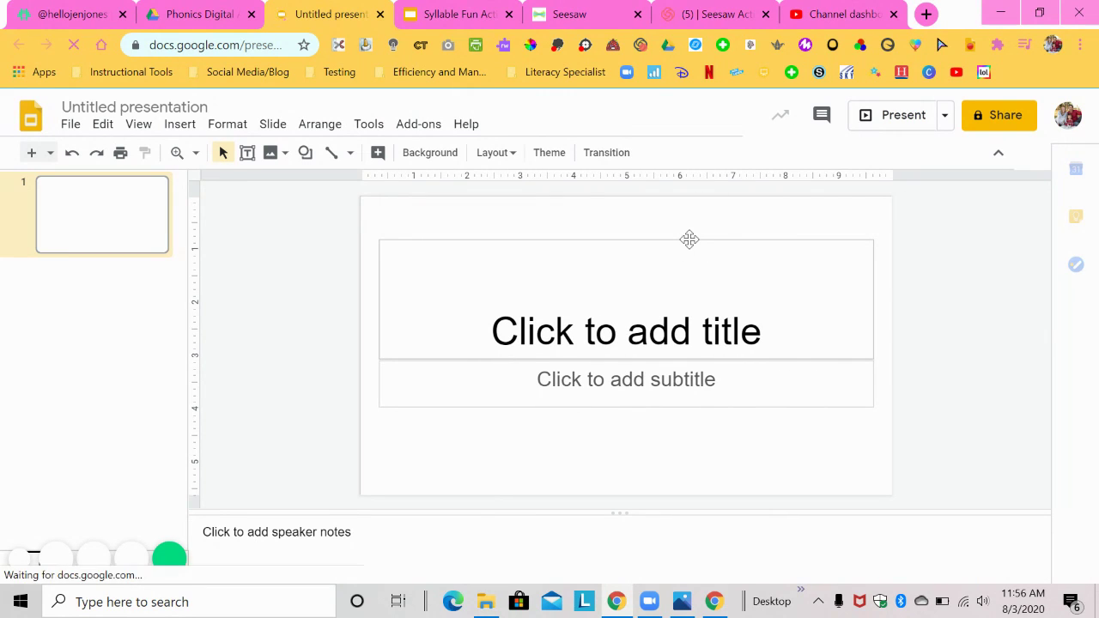
pyautogui.press('Delete')
pyautogui.click(669, 364)
pyautogui.press('Delete')
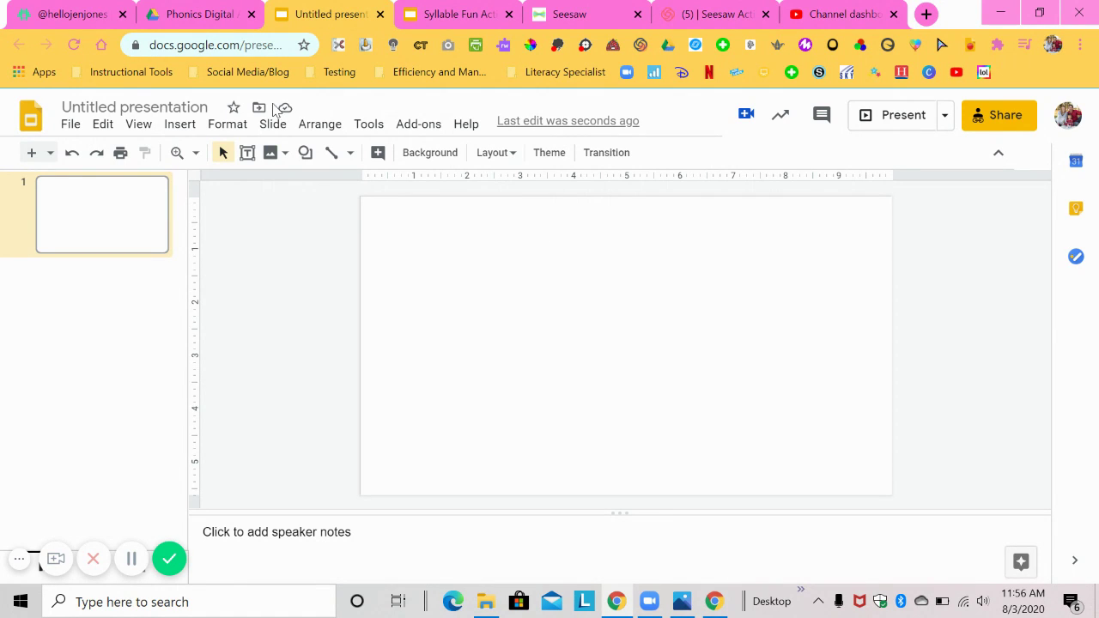
# Set a custom 10 x 10 inch page size and collapse the speaker notes area
pyautogui.click(71, 133)
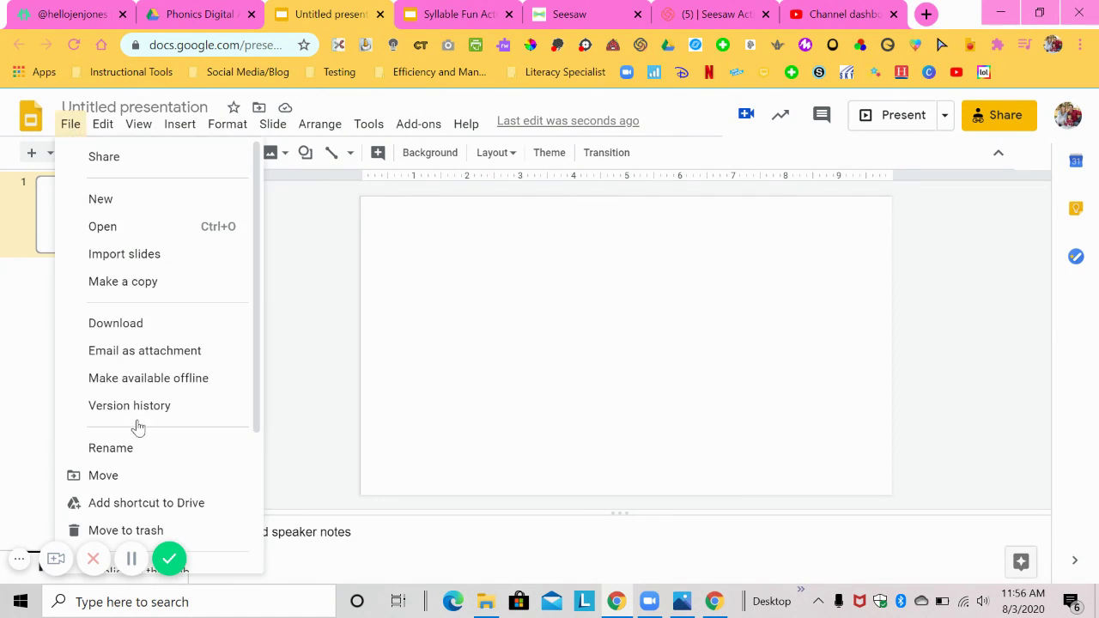
pyautogui.moveTo(255, 422); pyautogui.dragTo(255, 554)
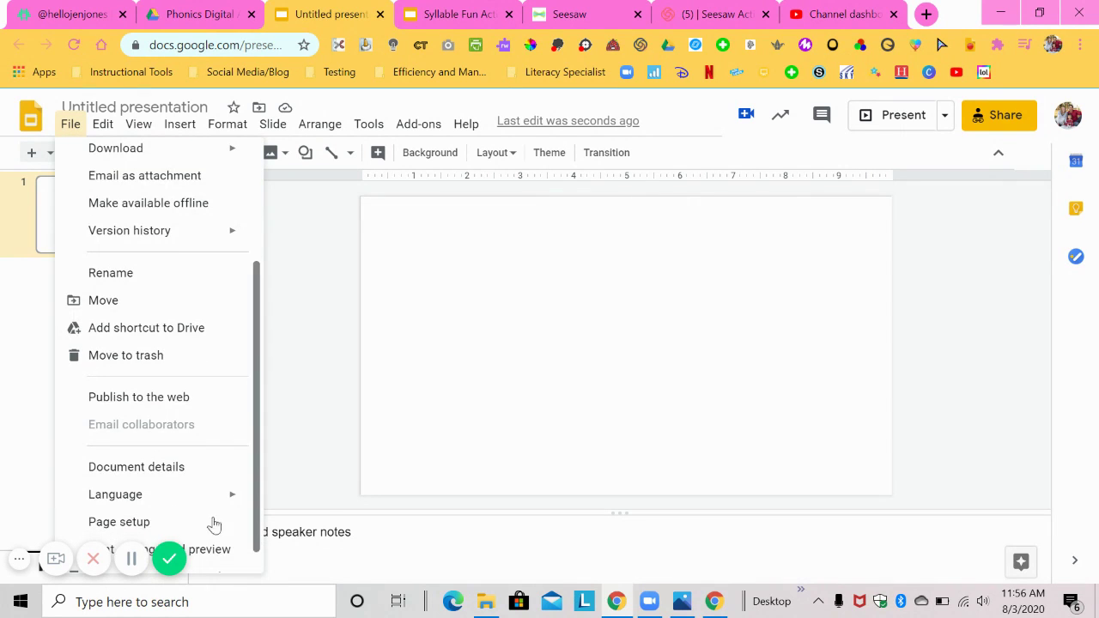
pyautogui.click(194, 524)
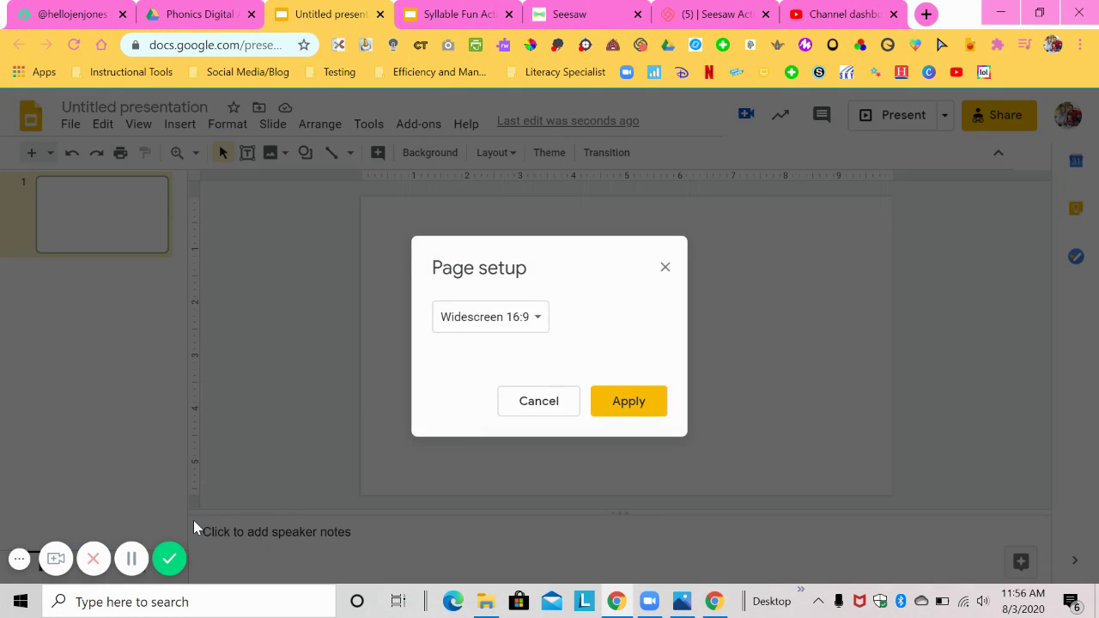
pyautogui.click(526, 334)
pyautogui.click(508, 375)
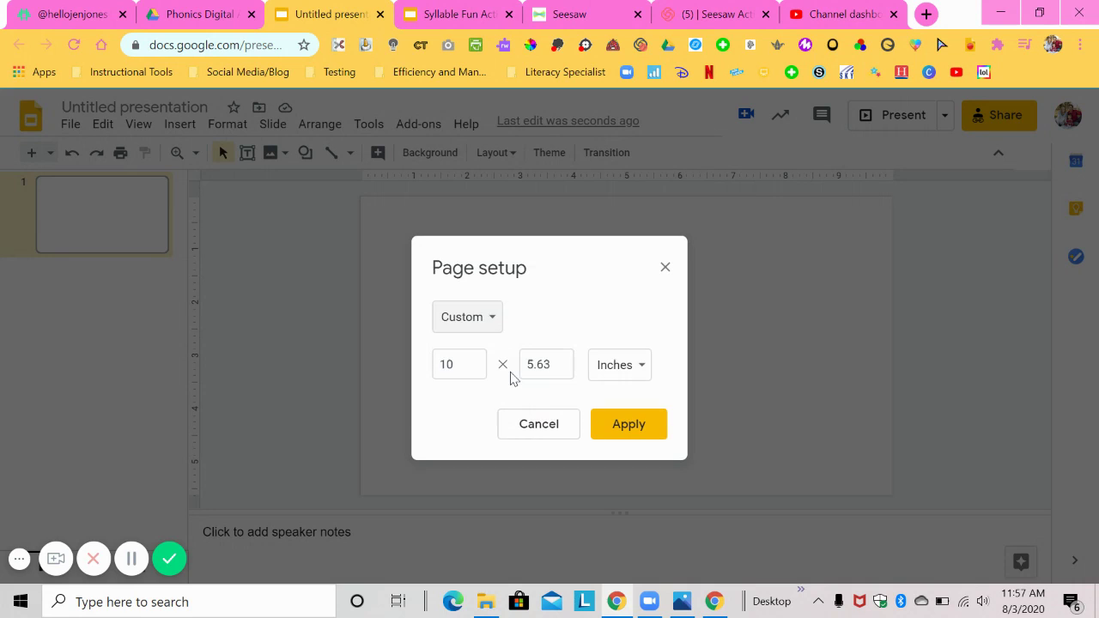
pyautogui.moveTo(556, 363); pyautogui.dragTo(504, 363)
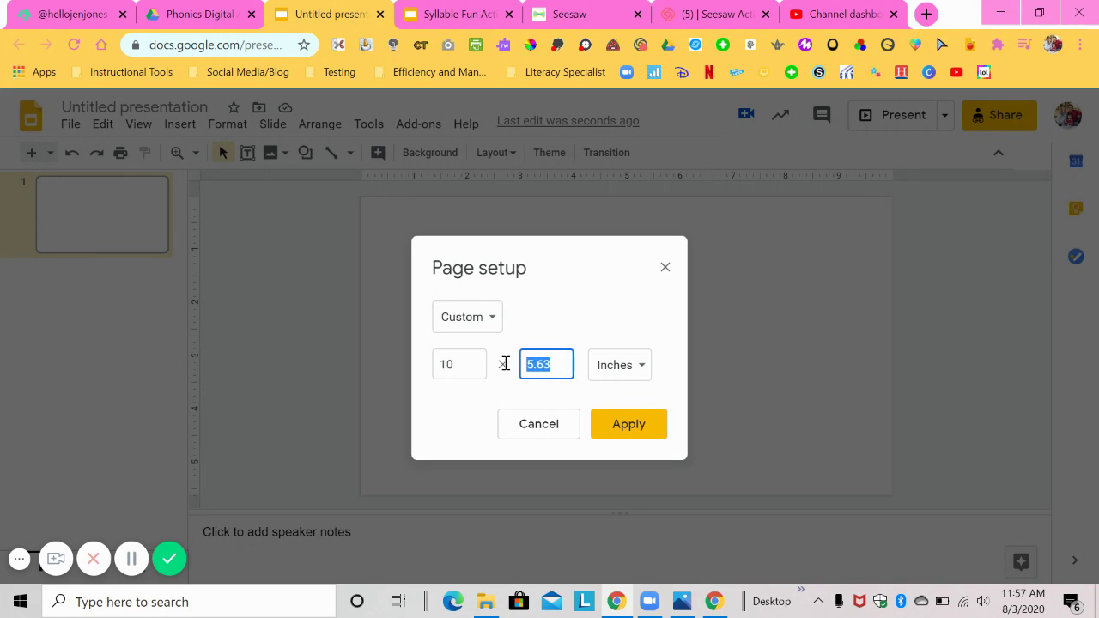
pyautogui.write('10')
pyautogui.click(608, 427)
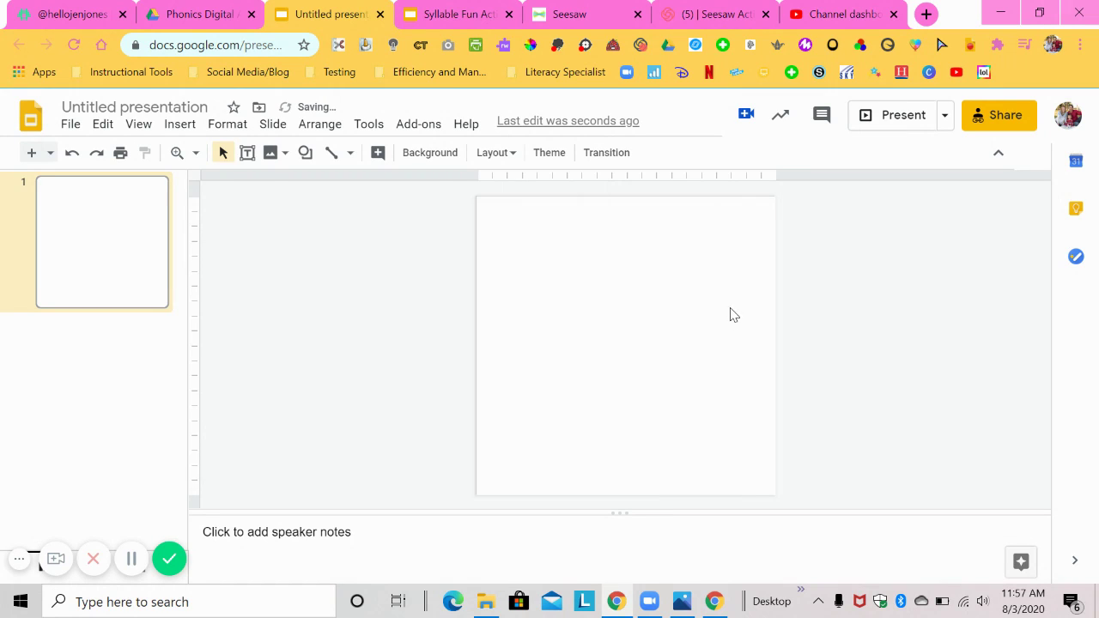
pyautogui.moveTo(619, 510); pyautogui.dragTo(622, 602)
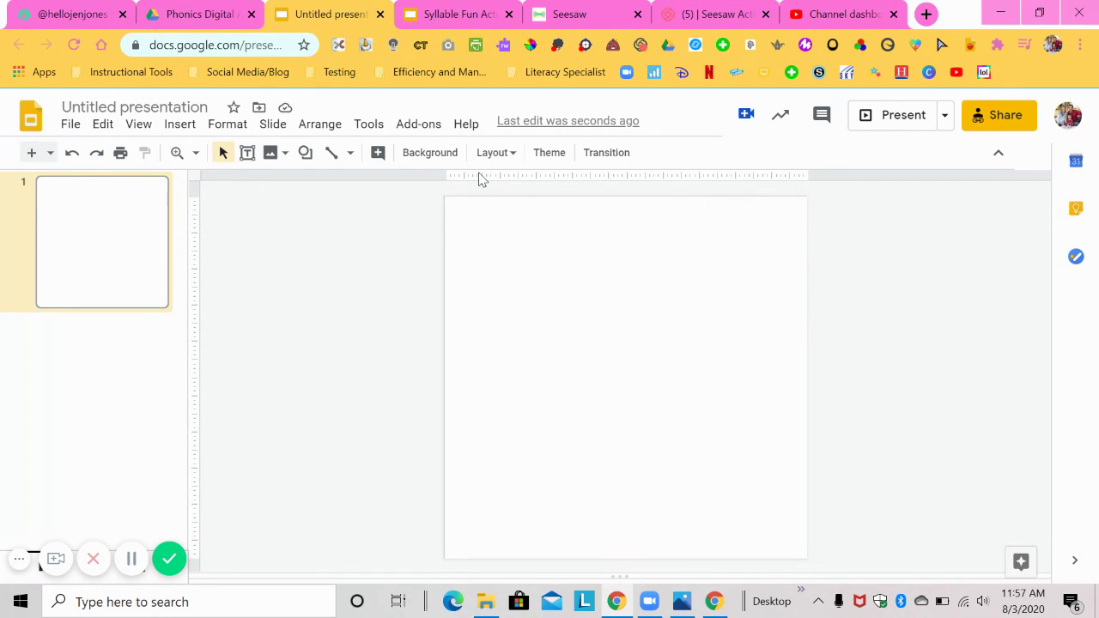
# Set the slide's background colour to light green
pyautogui.click(429, 159)
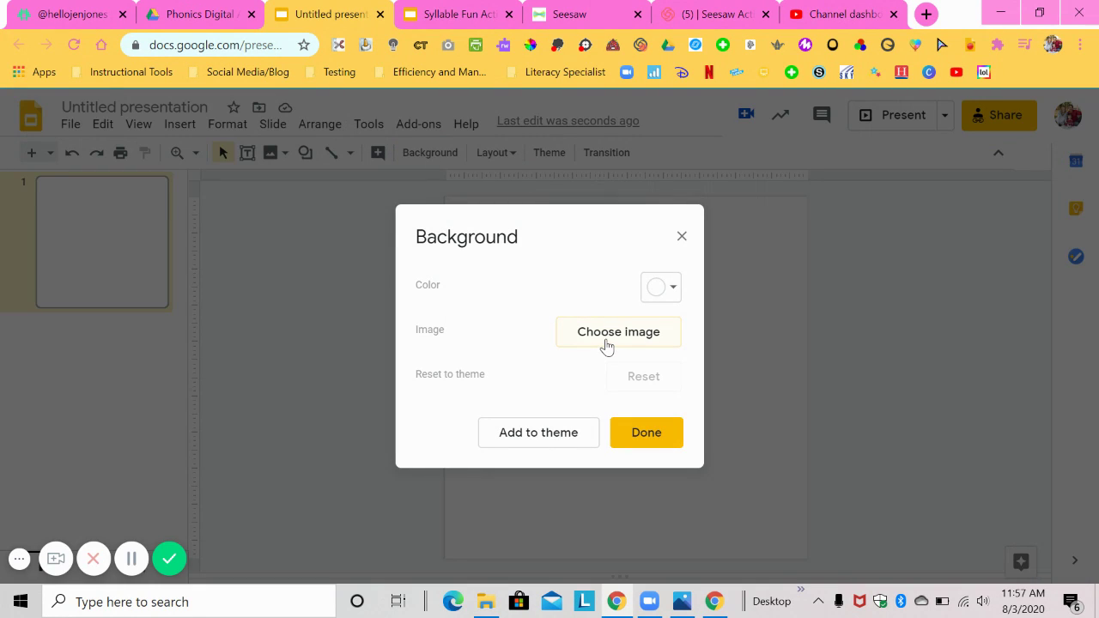
pyautogui.click(667, 292)
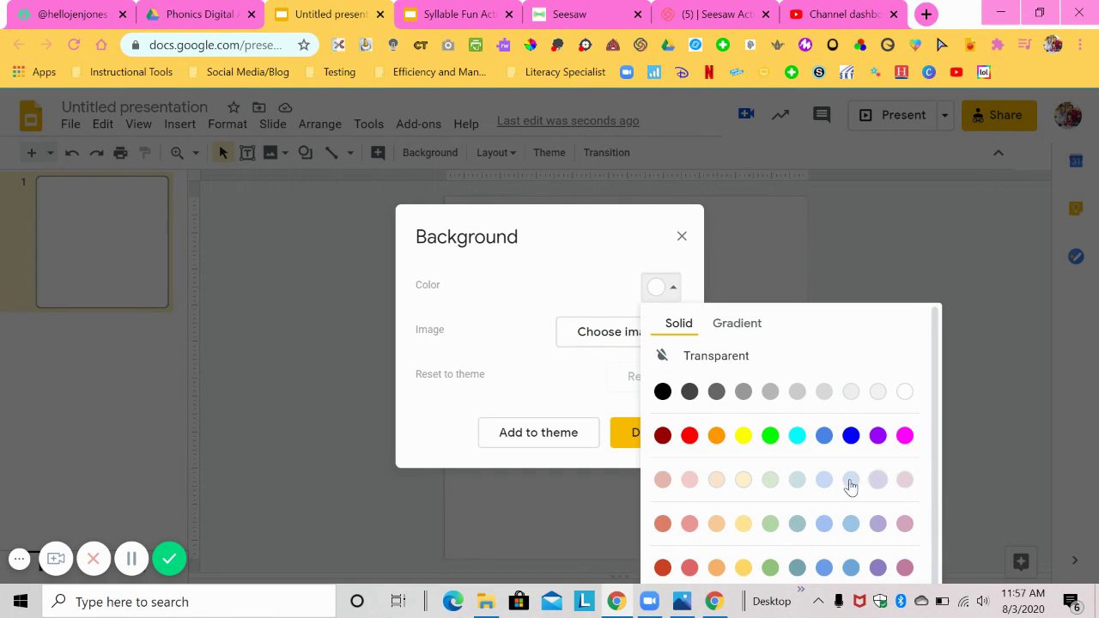
pyautogui.click(770, 479)
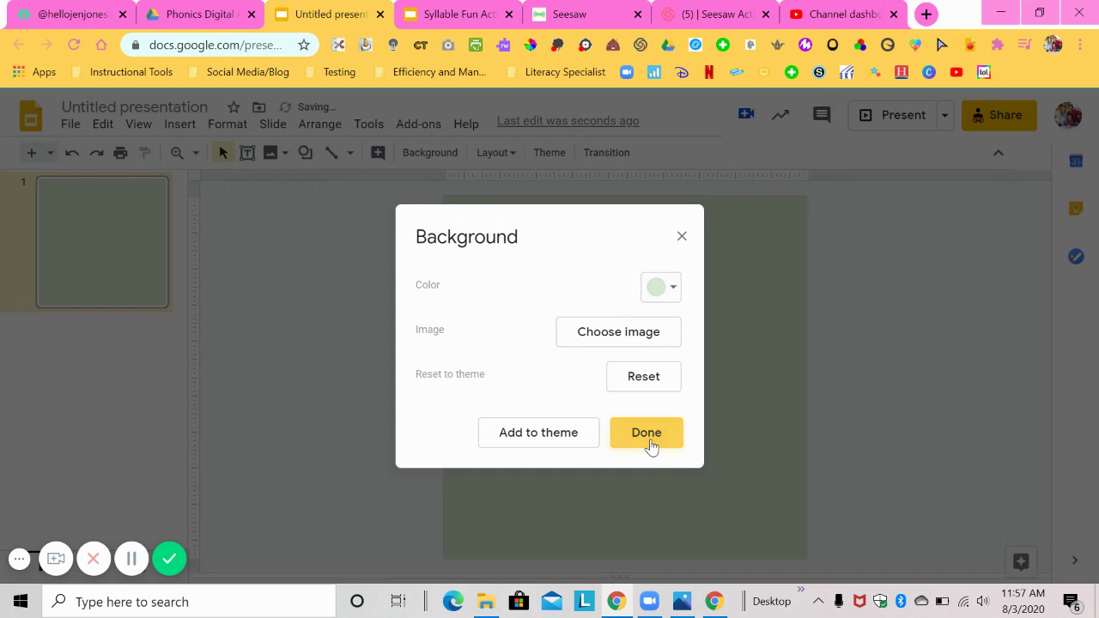
pyautogui.click(649, 434)
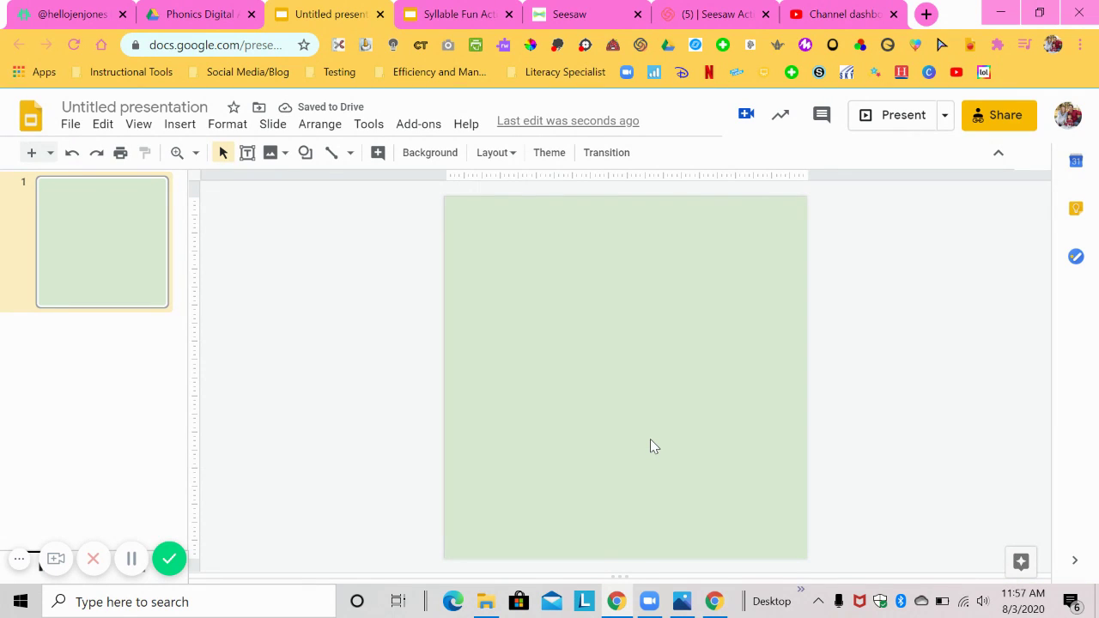
# Glance at the Seesaw template, then insert a 2 x 2 table on the slide
pyautogui.click(576, 13)
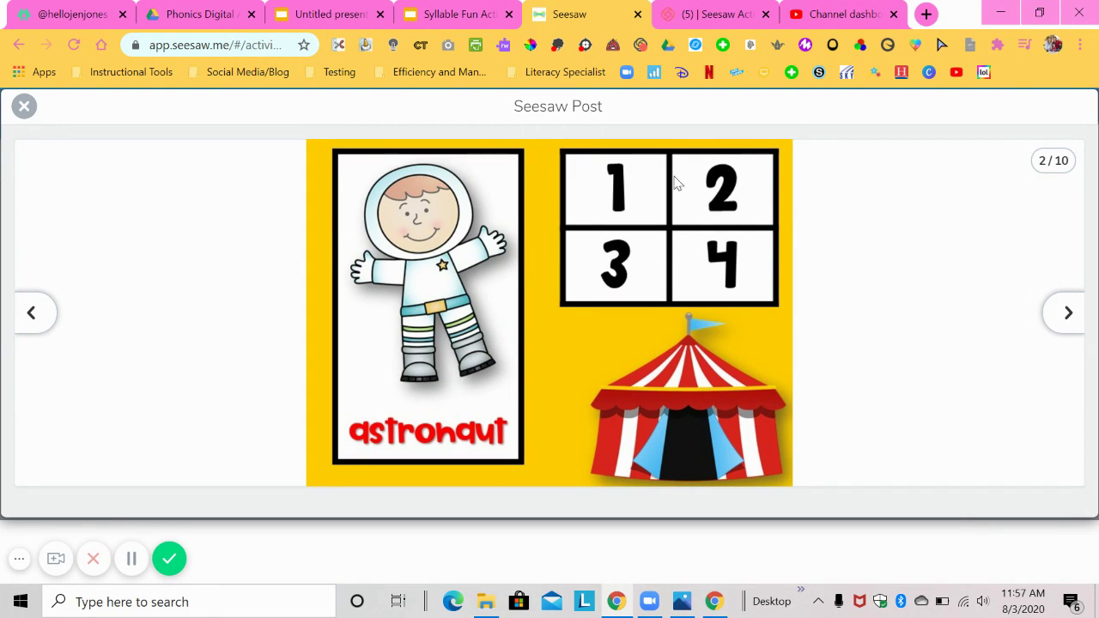
pyautogui.click(326, 10)
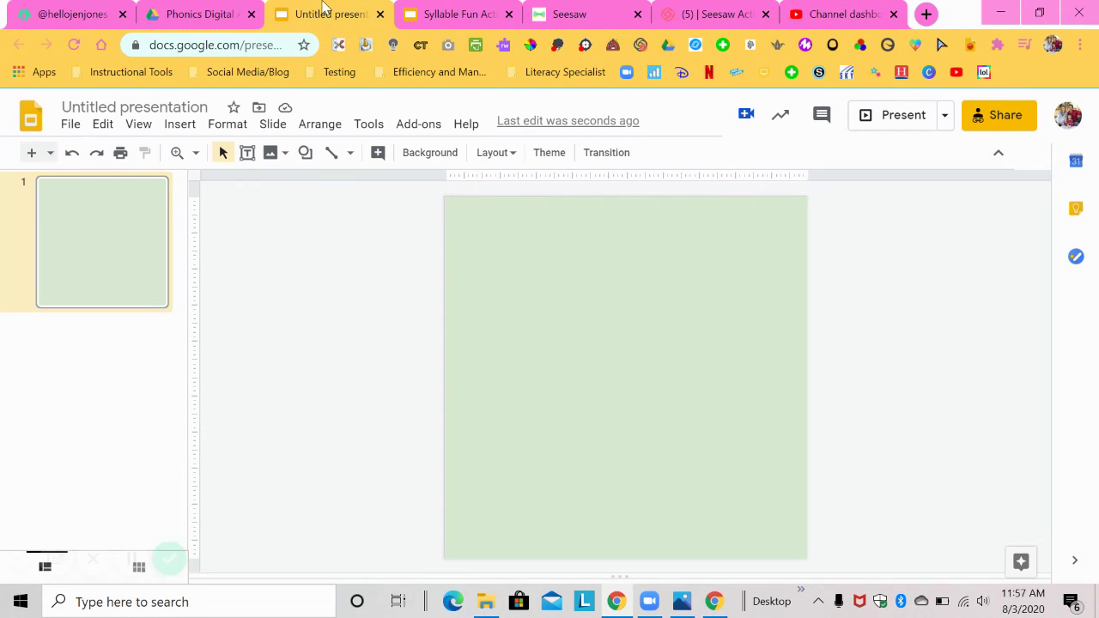
pyautogui.click(181, 125)
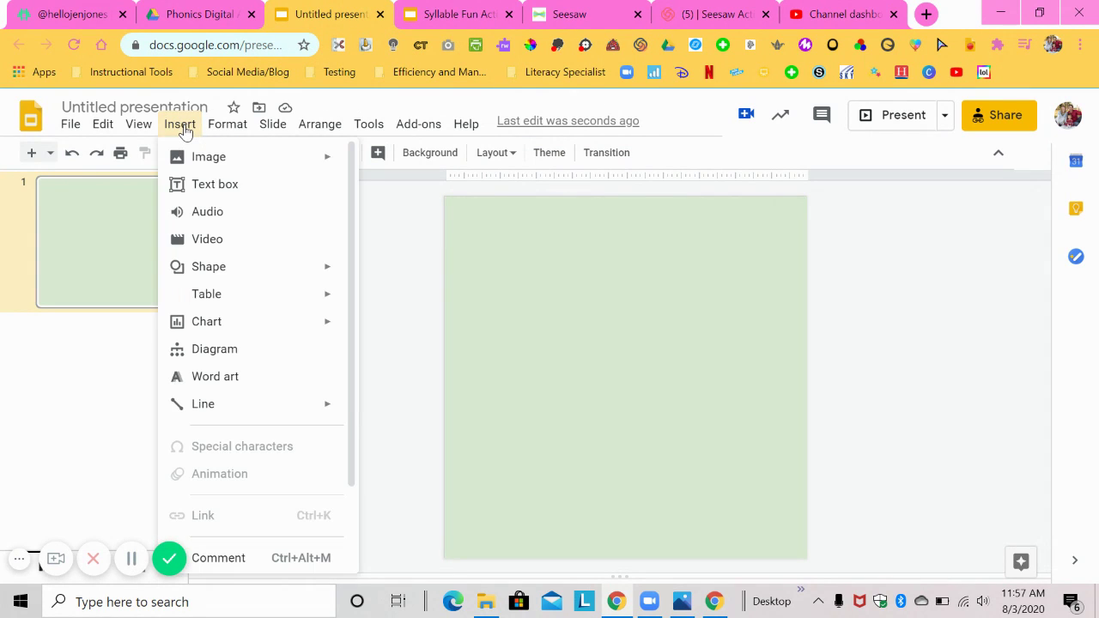
pyautogui.moveTo(234, 299)
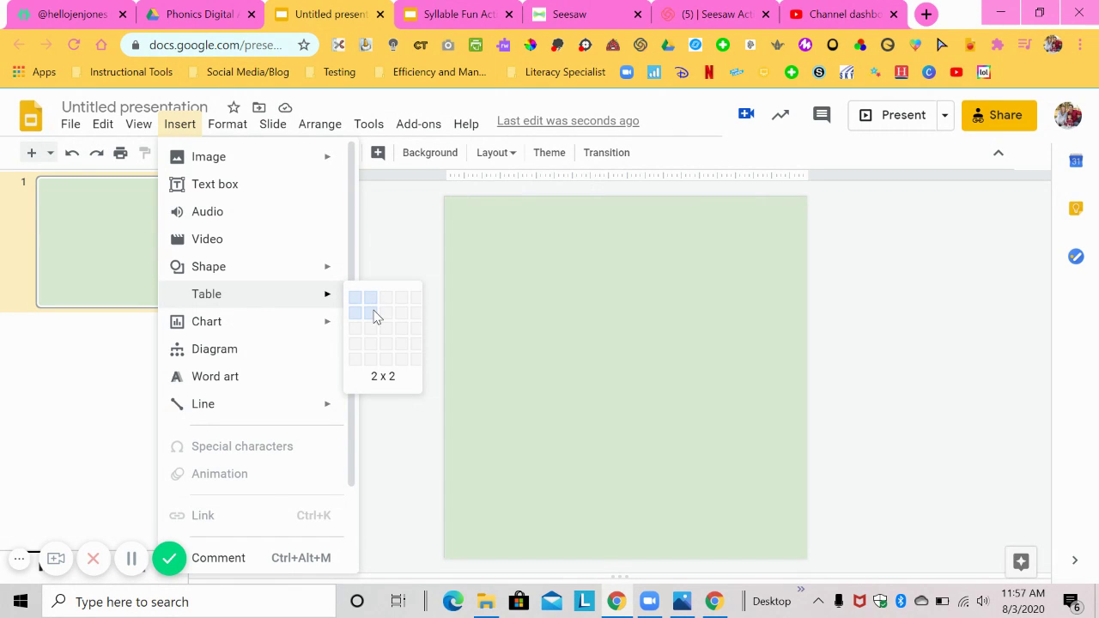
pyautogui.click(374, 316)
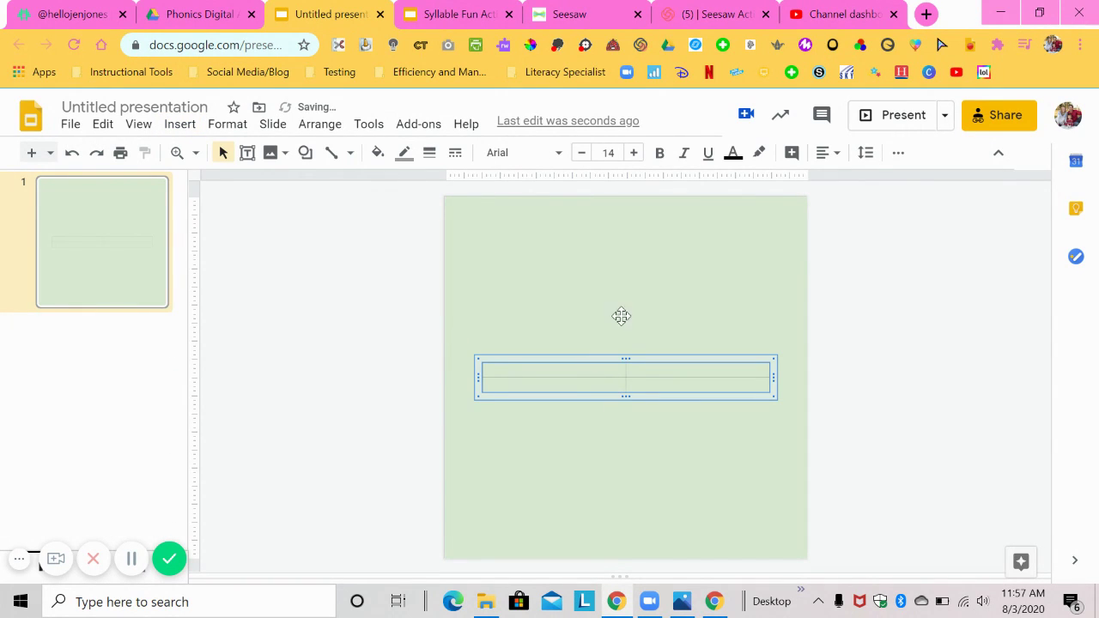
# Move the table to the top, narrow it, make its rows taller, and select its cells
pyautogui.moveTo(621, 316); pyautogui.dragTo(626, 204)
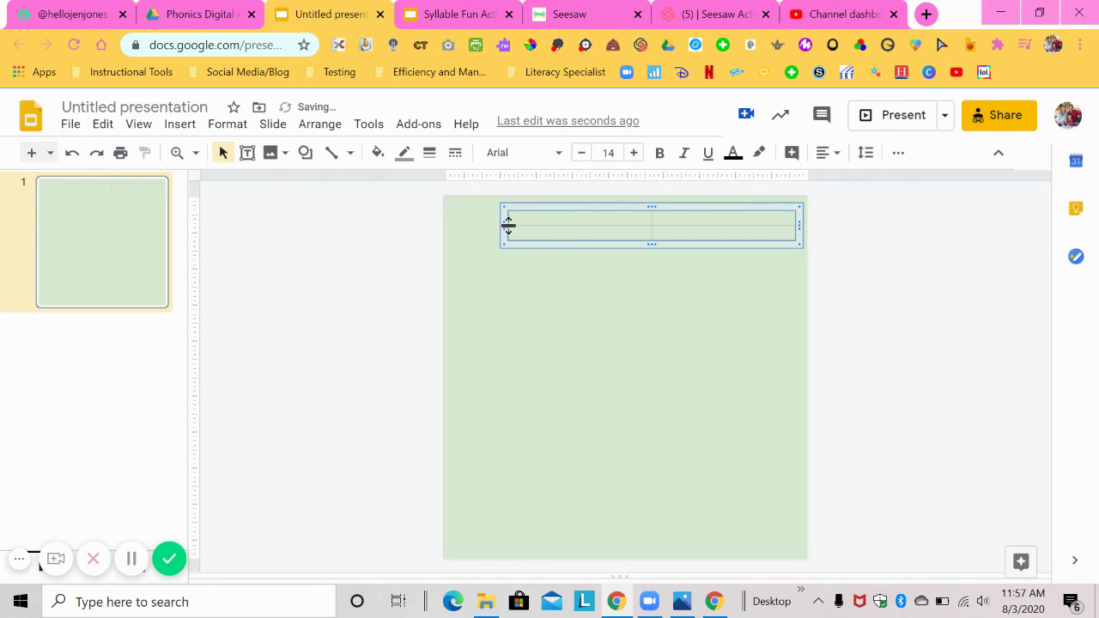
pyautogui.moveTo(508, 225); pyautogui.dragTo(611, 228)
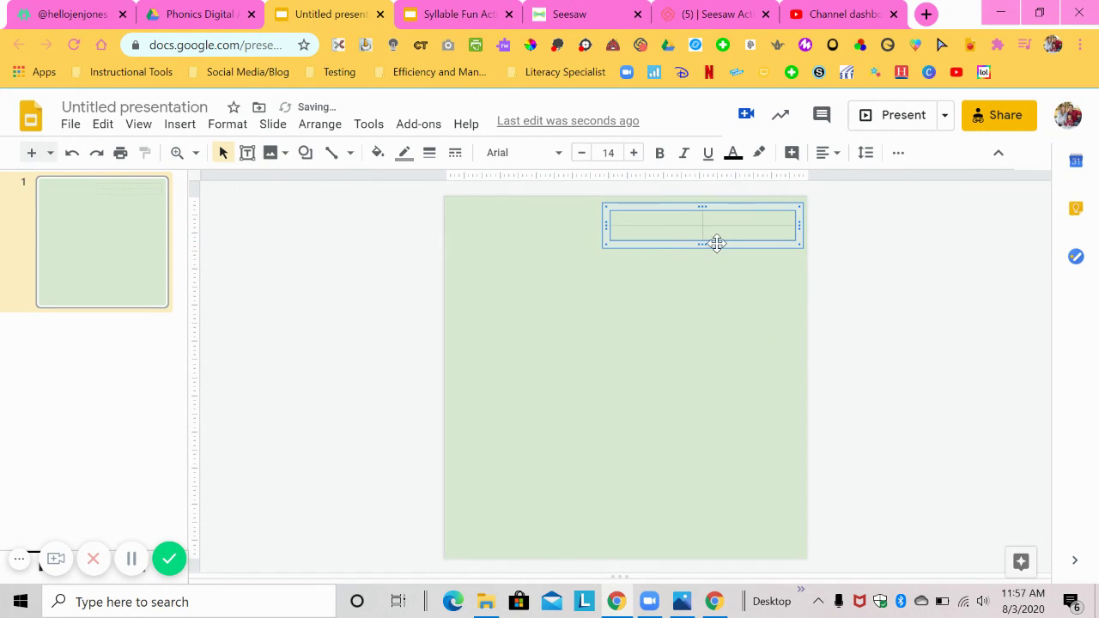
pyautogui.moveTo(704, 246); pyautogui.dragTo(706, 309)
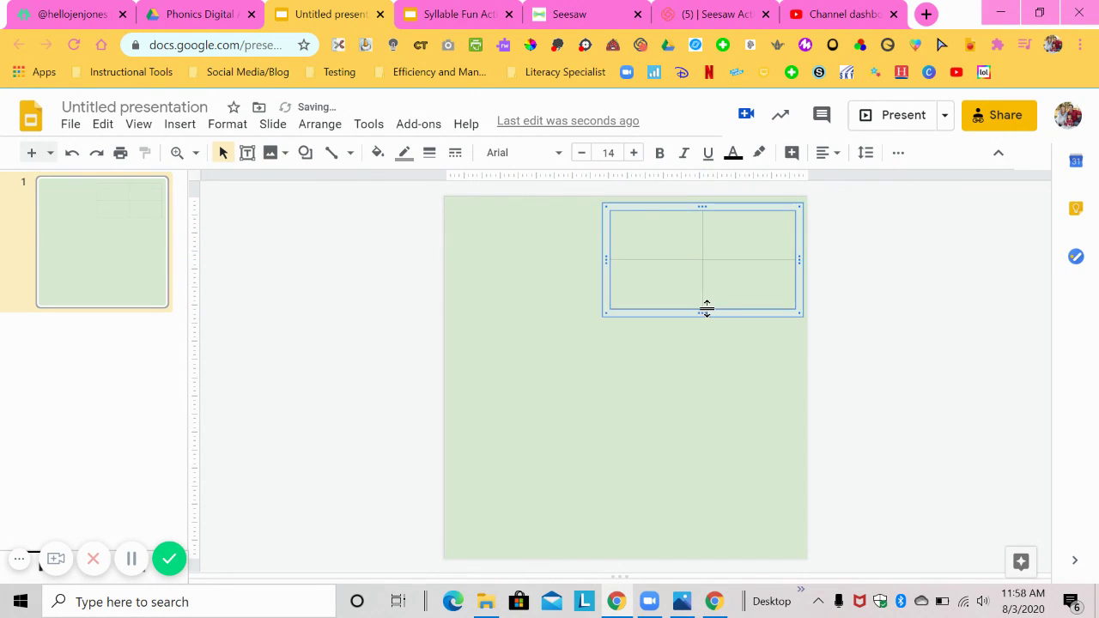
pyautogui.moveTo(677, 208); pyautogui.dragTo(671, 221)
pyautogui.click(876, 276)
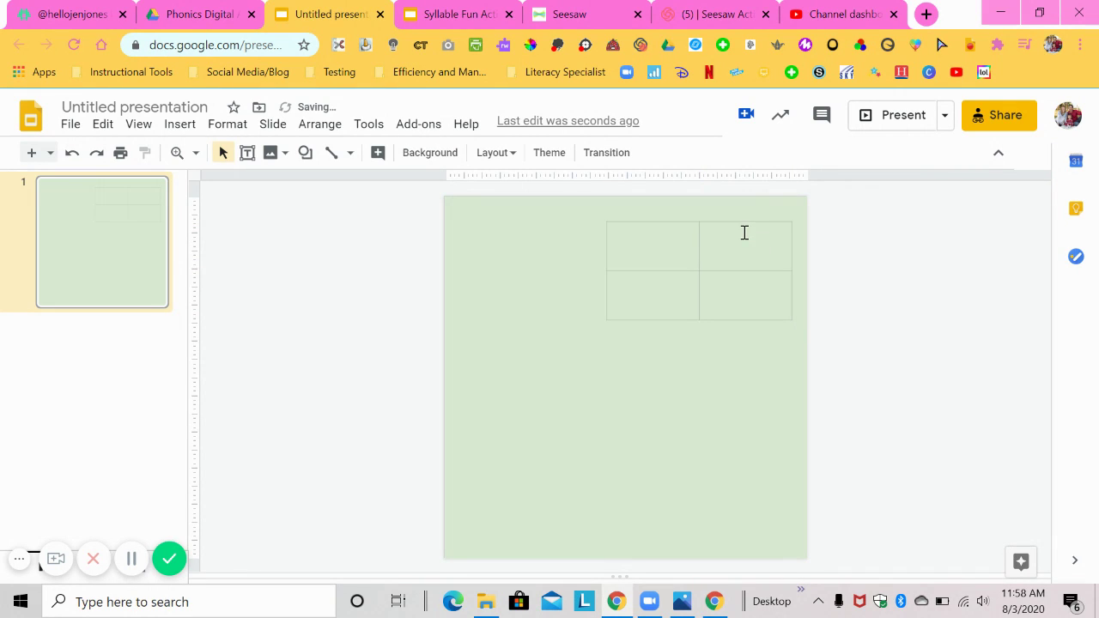
pyautogui.click(693, 226)
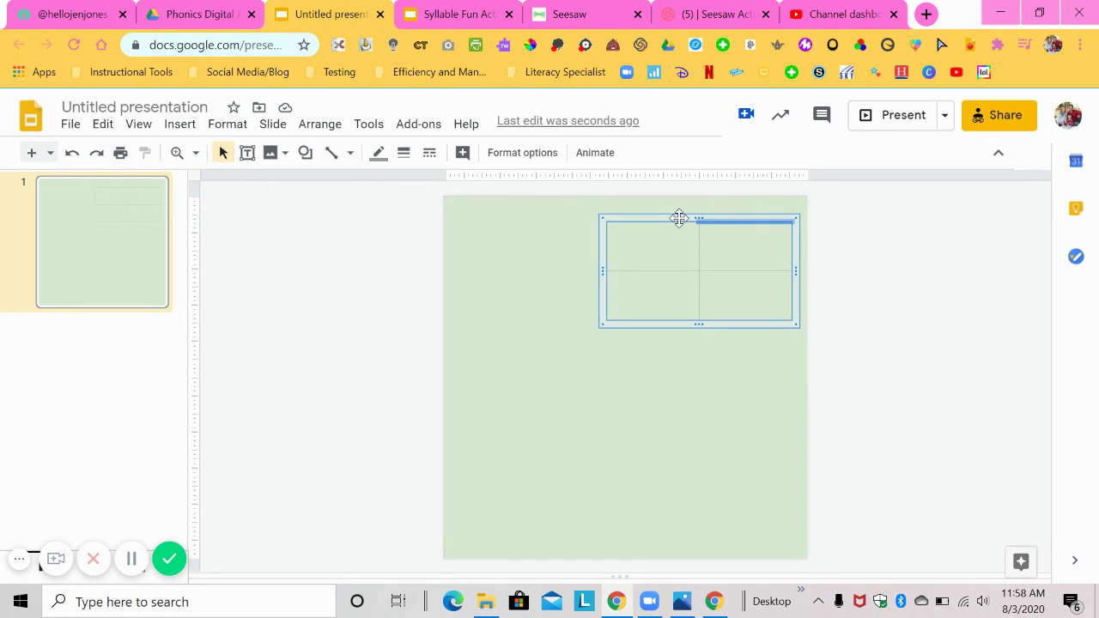
pyautogui.click(679, 220)
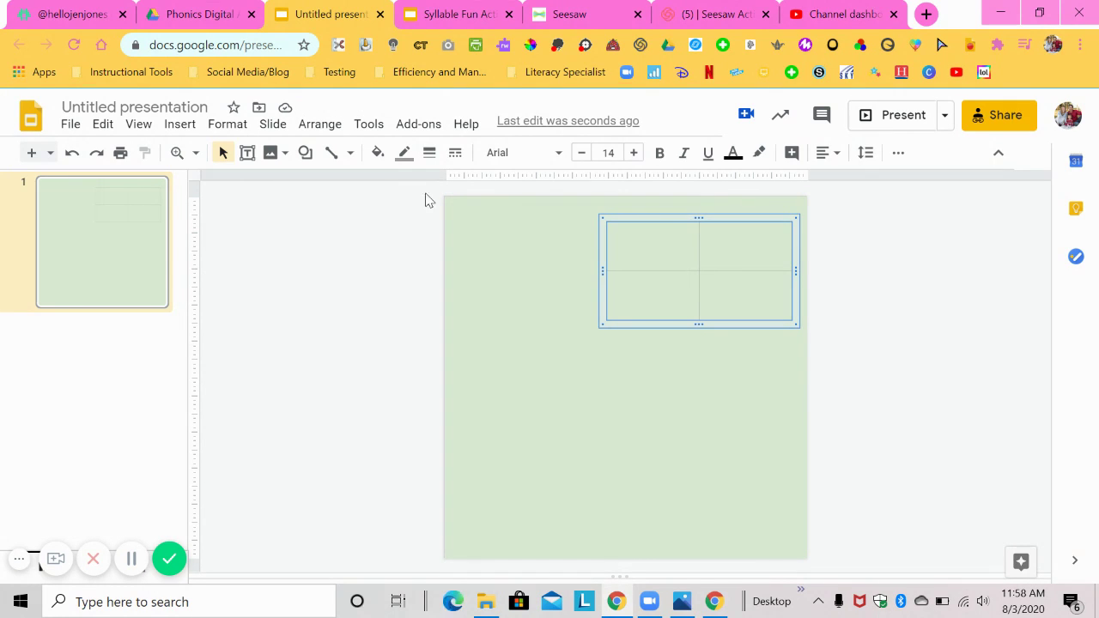
pyautogui.click(378, 155)
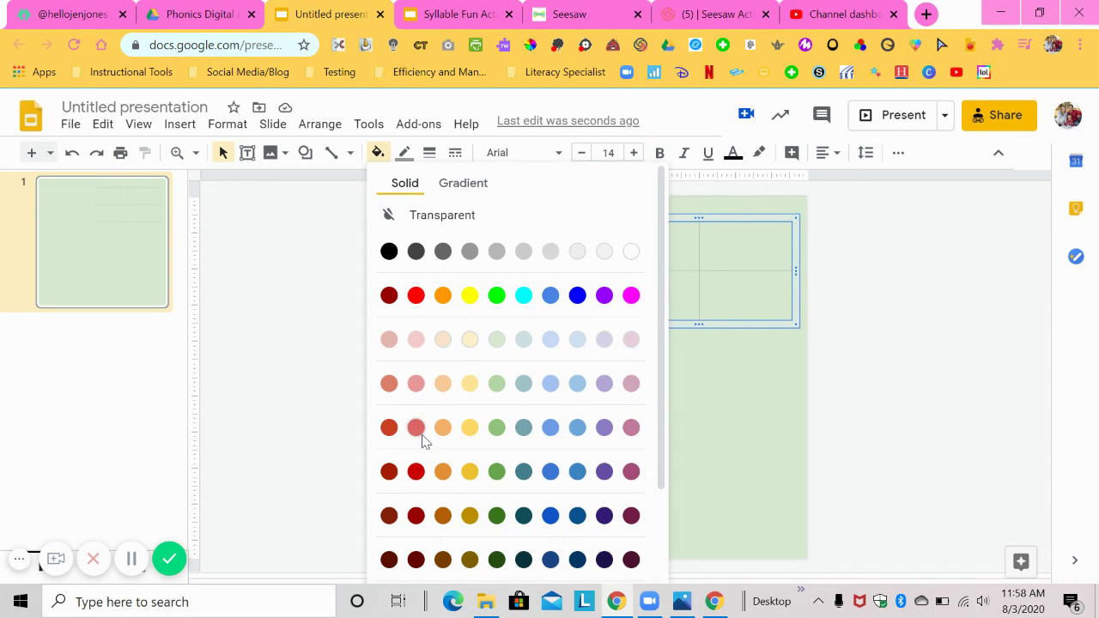
# Fill the table cells dark green and drag the bottom edge down to make it taller
pyautogui.click(498, 516)
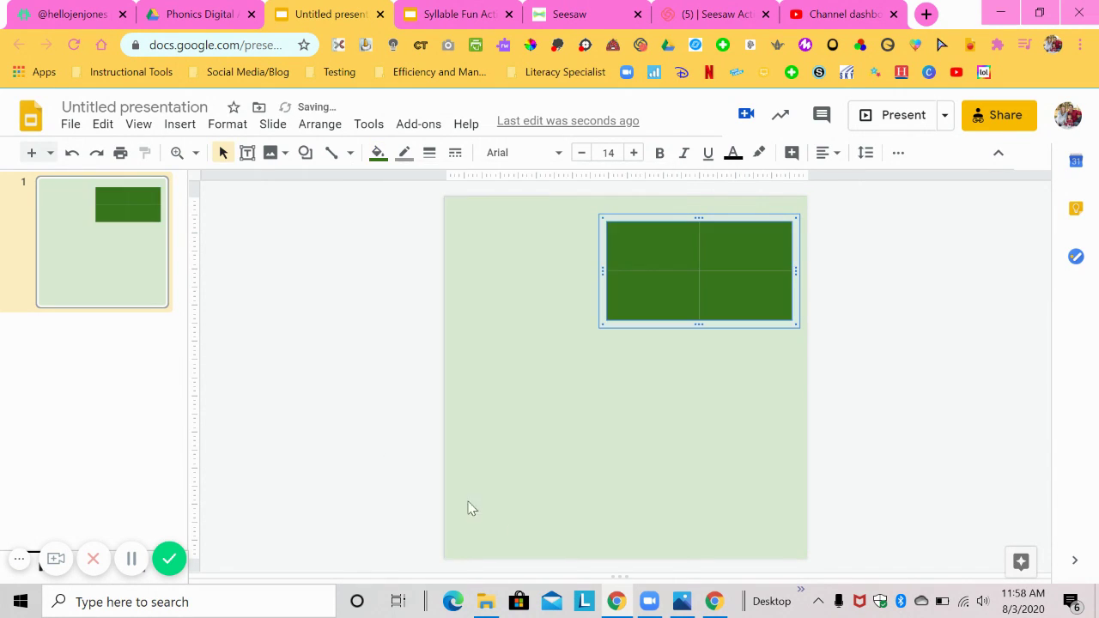
pyautogui.click(633, 357)
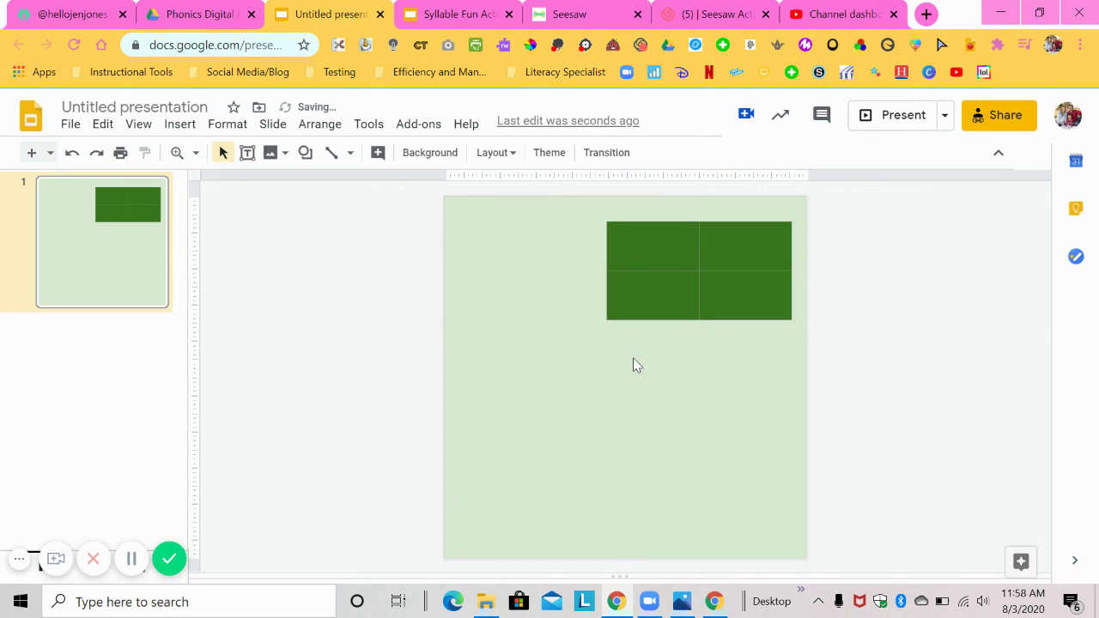
pyautogui.click(664, 231)
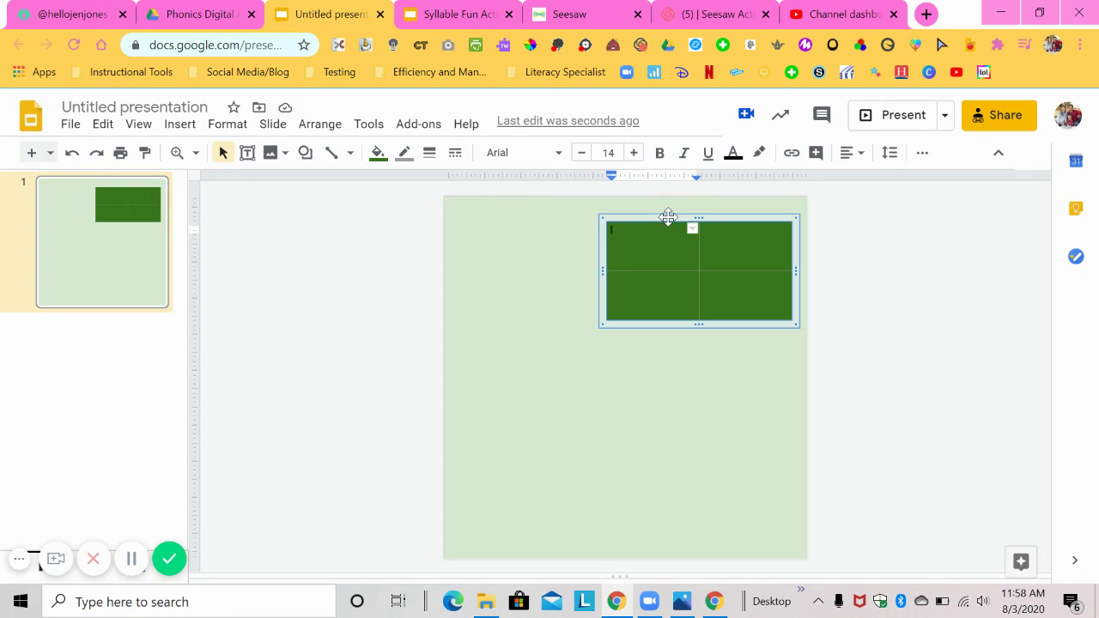
pyautogui.moveTo(699, 324); pyautogui.dragTo(699, 360)
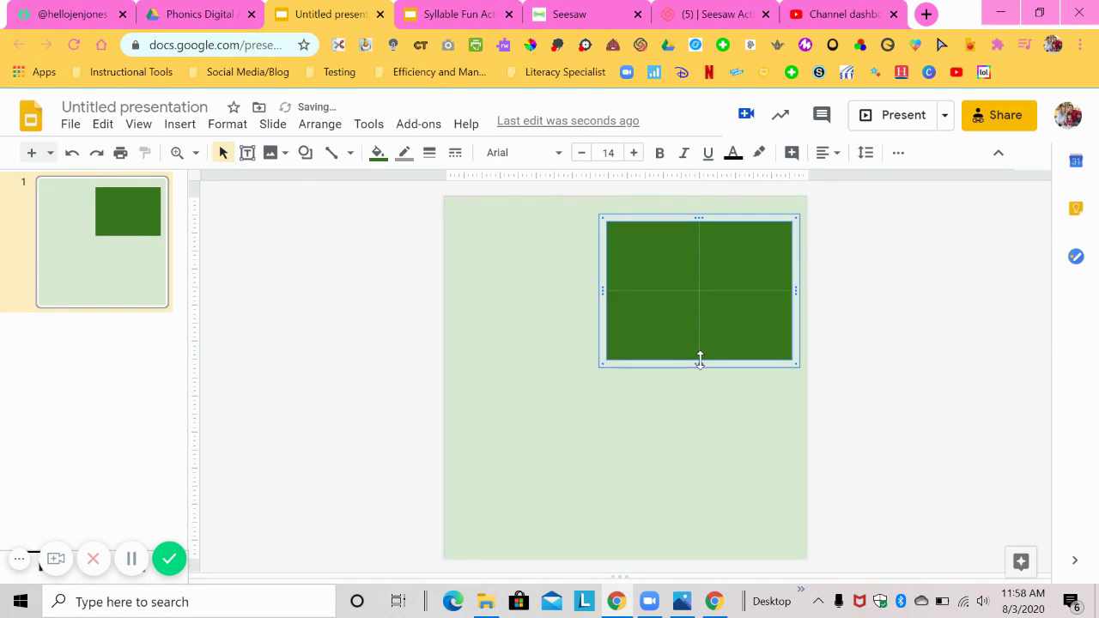
pyautogui.click(696, 421)
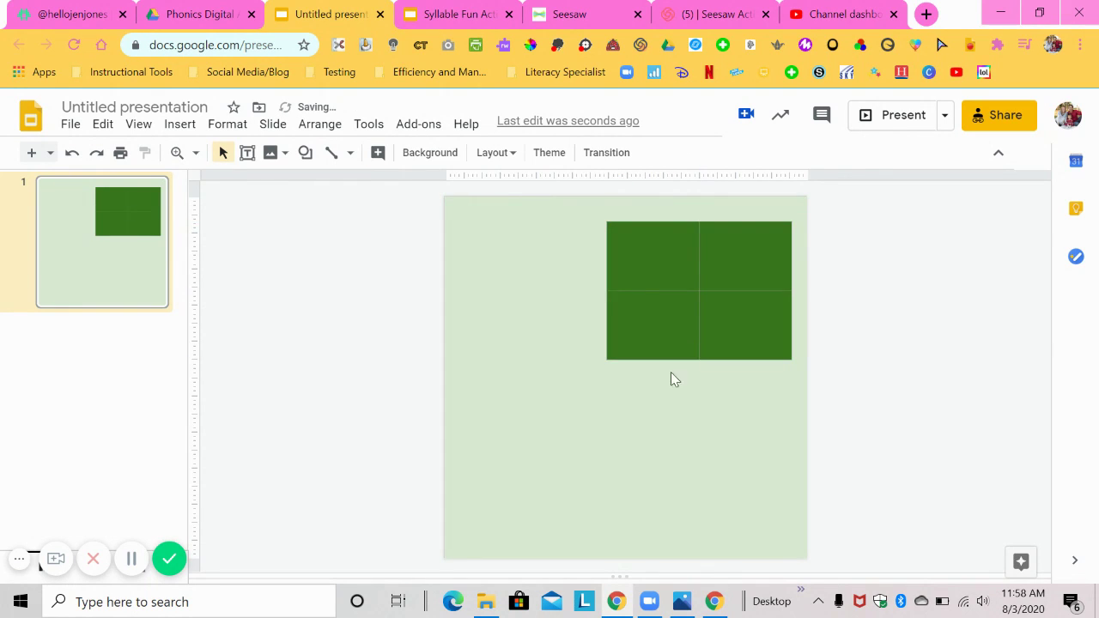
# Place the cursor in several table cells in turn, then deselect the table
pyautogui.click(643, 257)
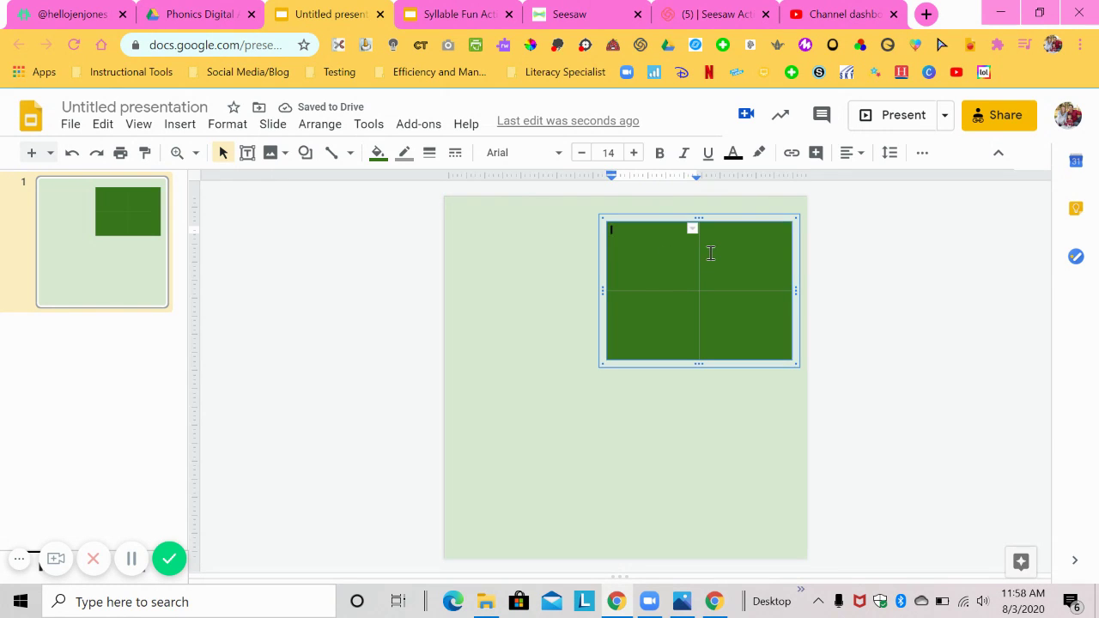
pyautogui.click(711, 254)
pyautogui.click(661, 301)
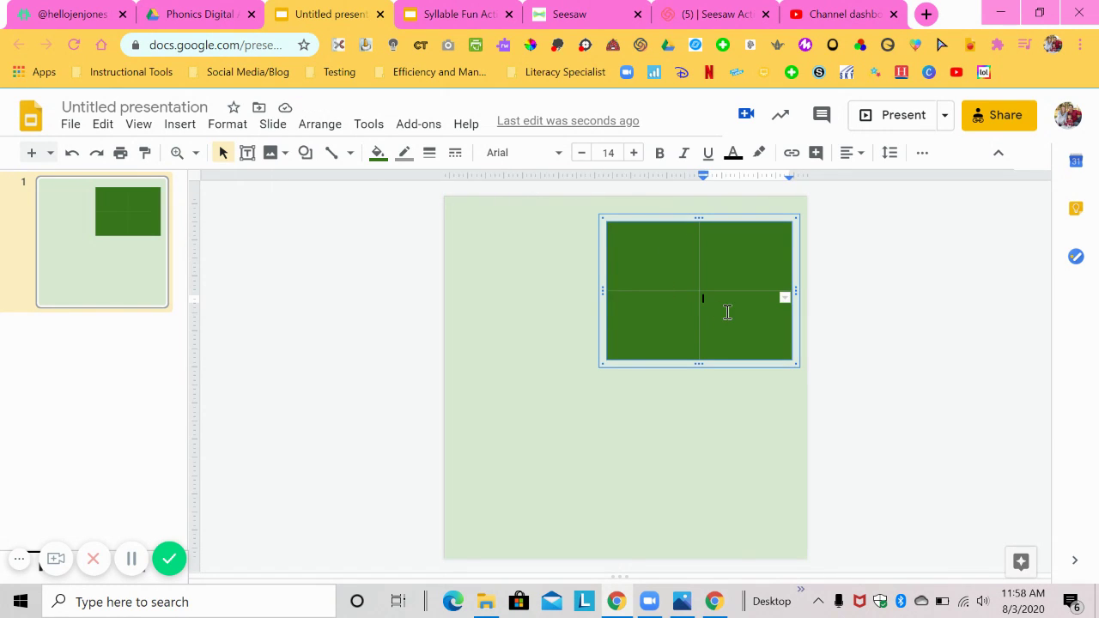
pyautogui.click(541, 247)
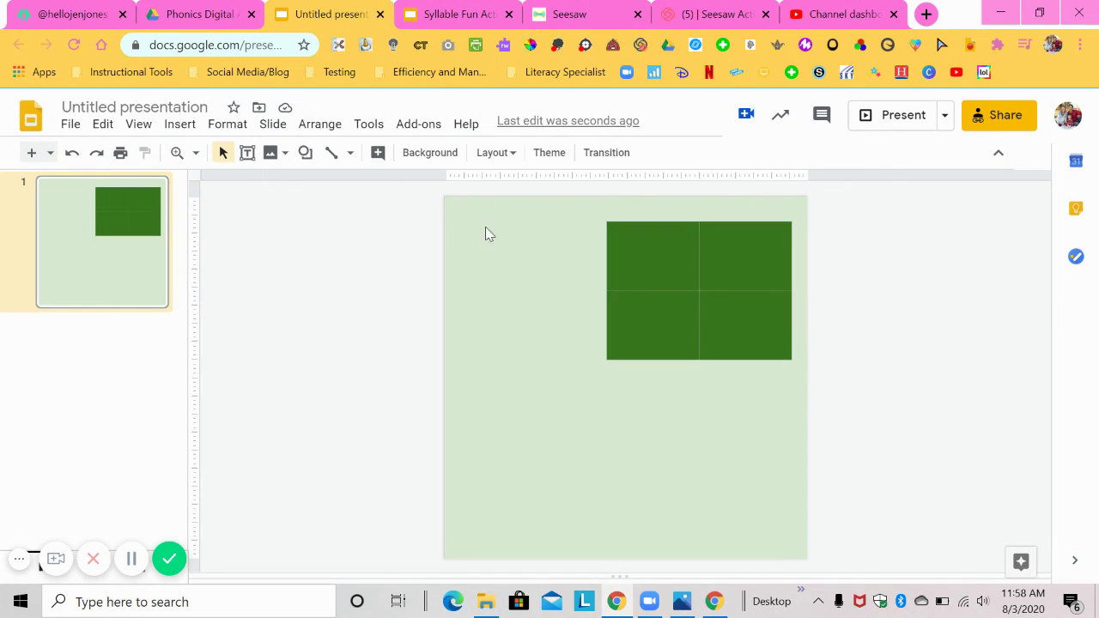
# Add a word art '1' and move it into the table's top-left cell
pyautogui.click(182, 126)
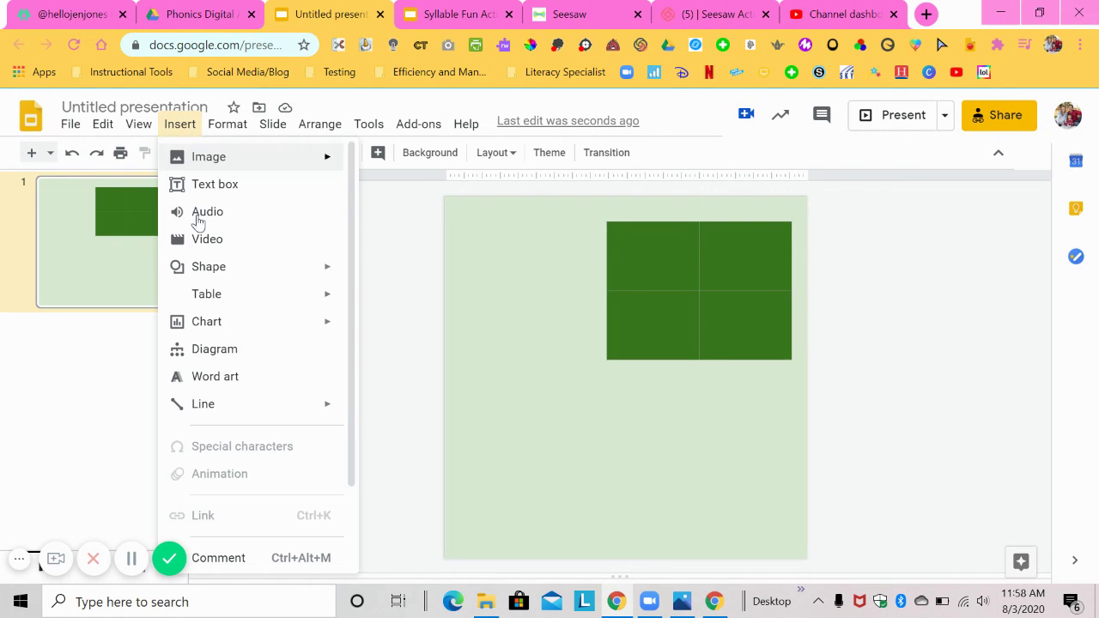
pyautogui.click(221, 379)
pyautogui.write('I')
pyautogui.press('Return')
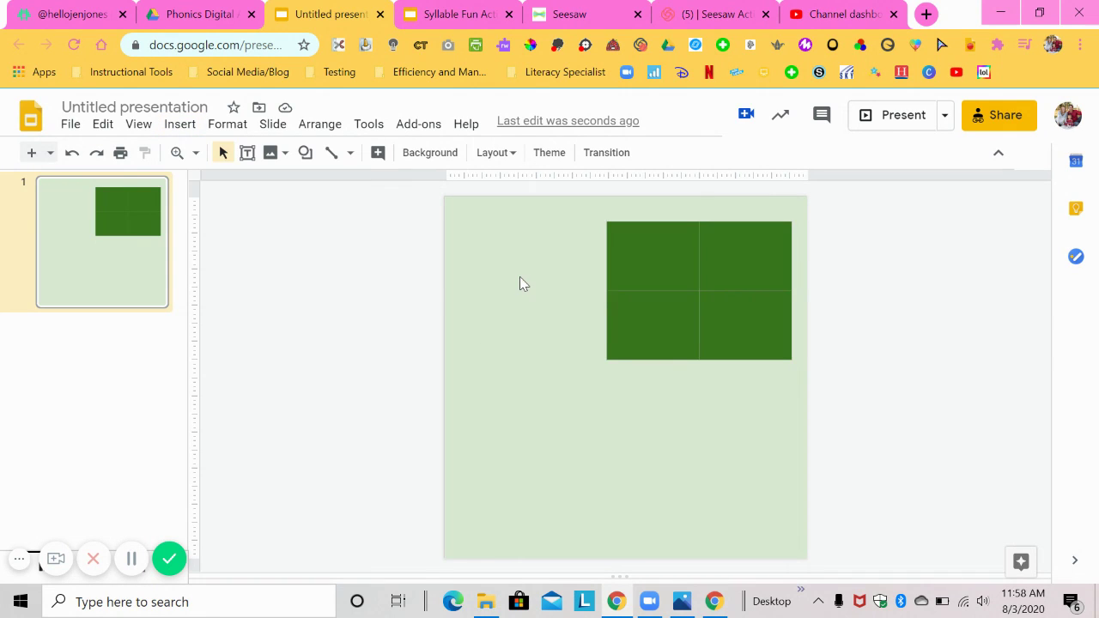
pyautogui.moveTo(624, 382); pyautogui.dragTo(650, 258)
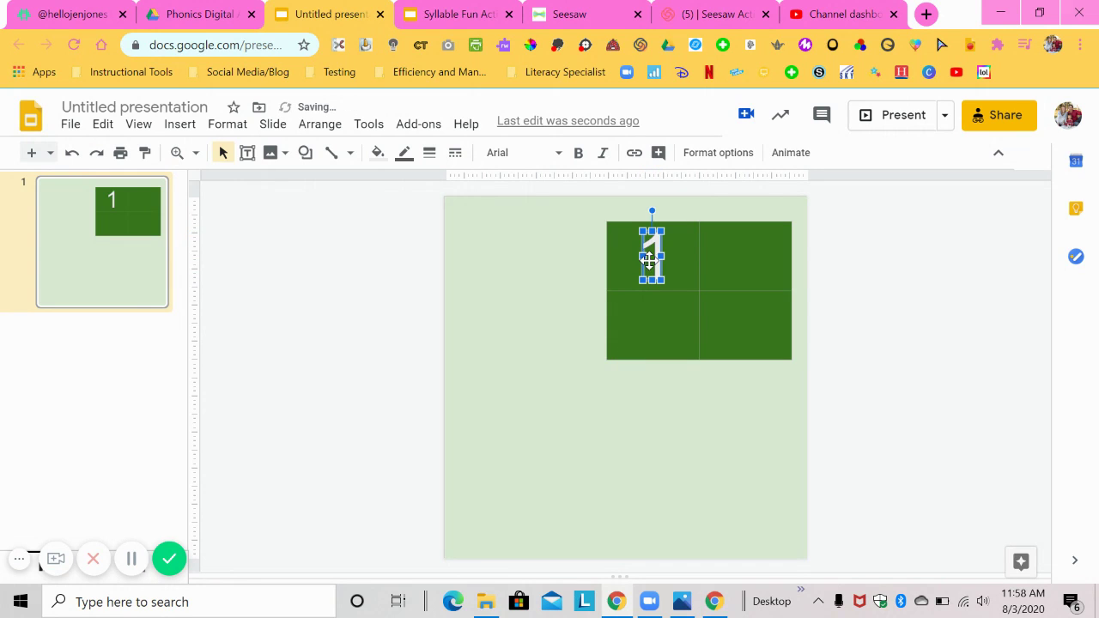
# Give the word art 1 Luckiest Guy font and a white fill
pyautogui.click(522, 153)
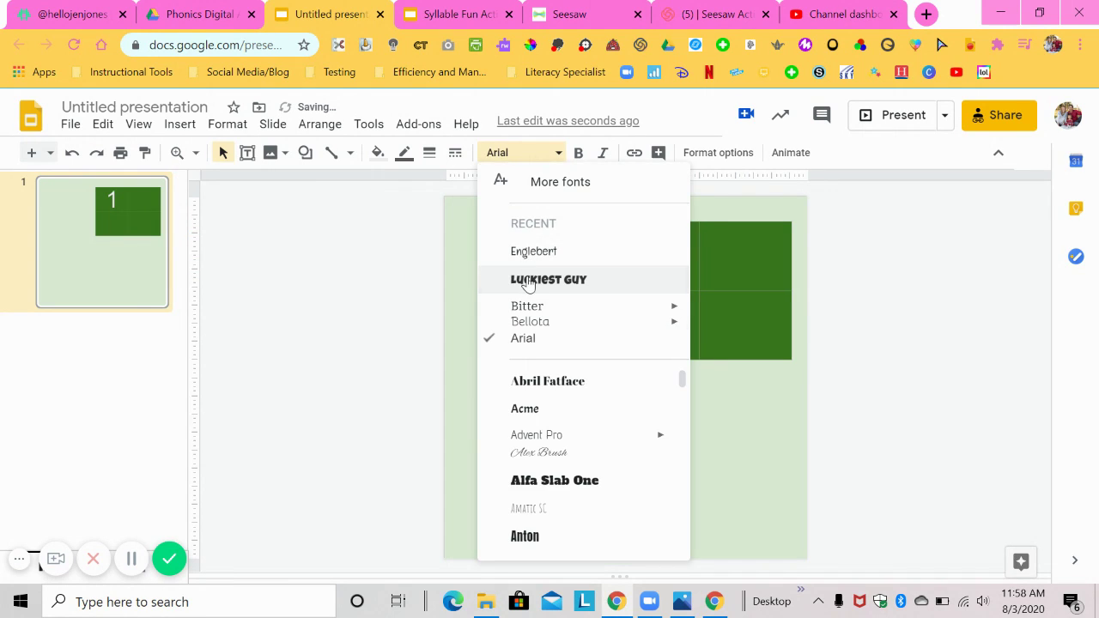
pyautogui.click(528, 279)
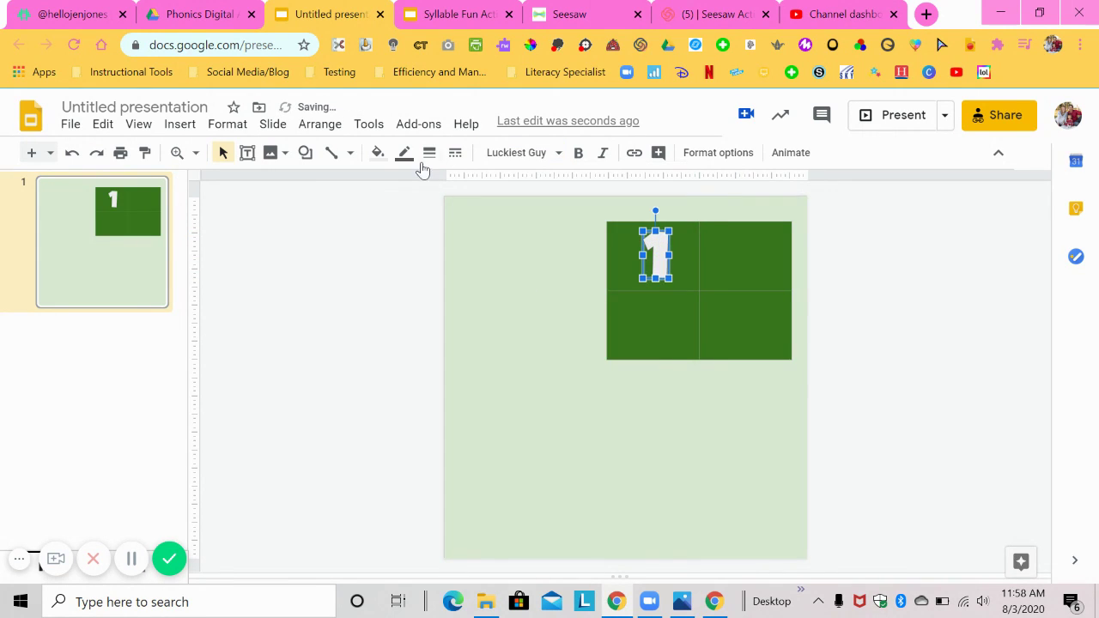
pyautogui.click(377, 153)
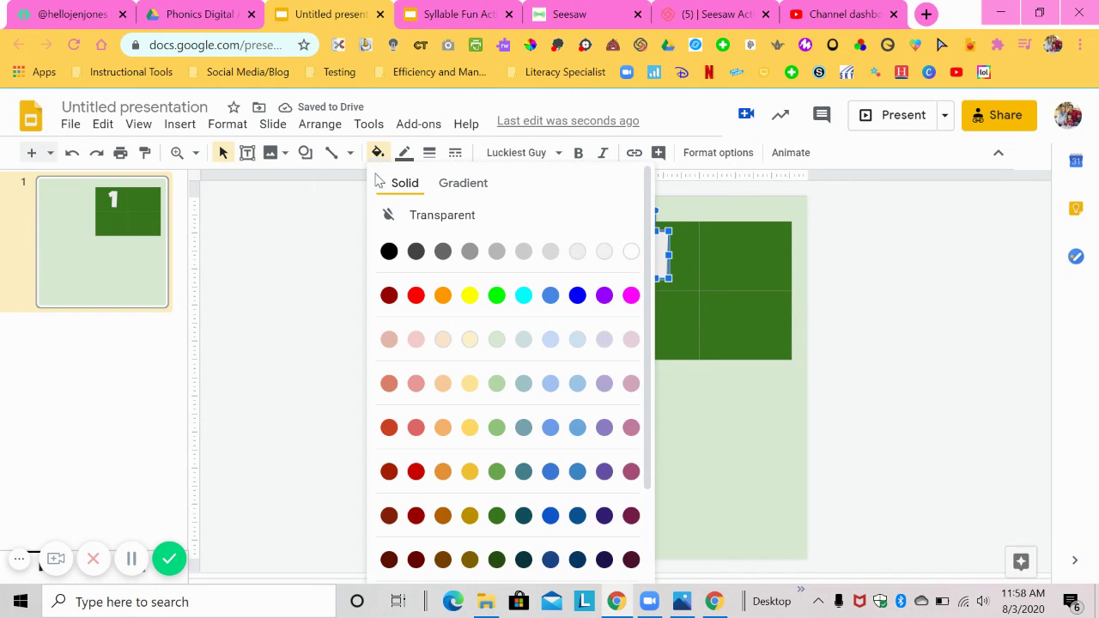
pyautogui.click(630, 251)
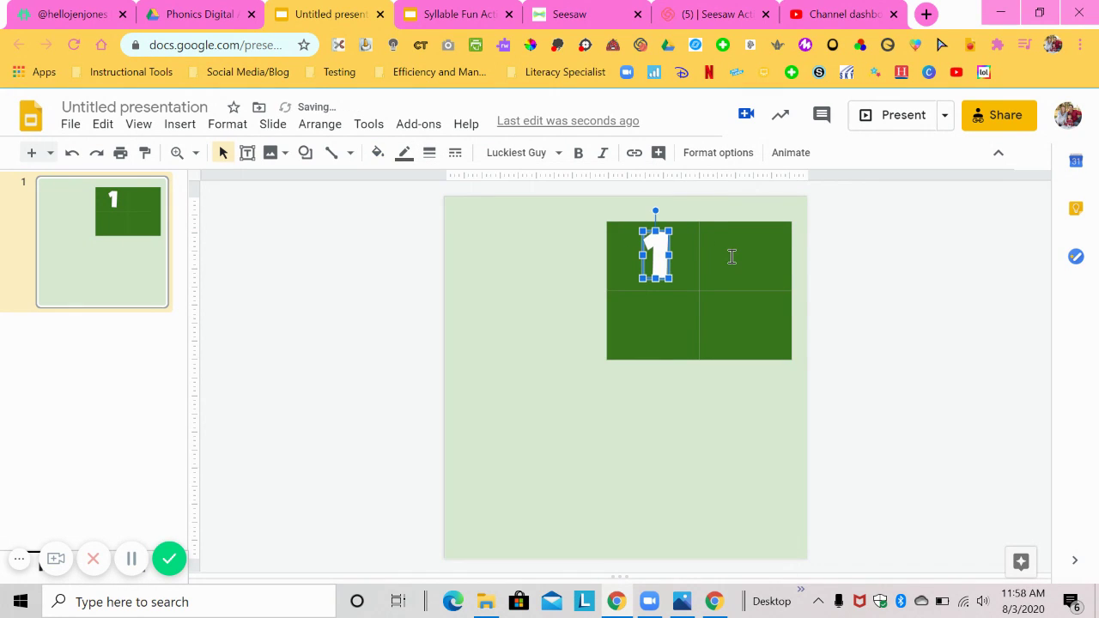
pyautogui.click(731, 256)
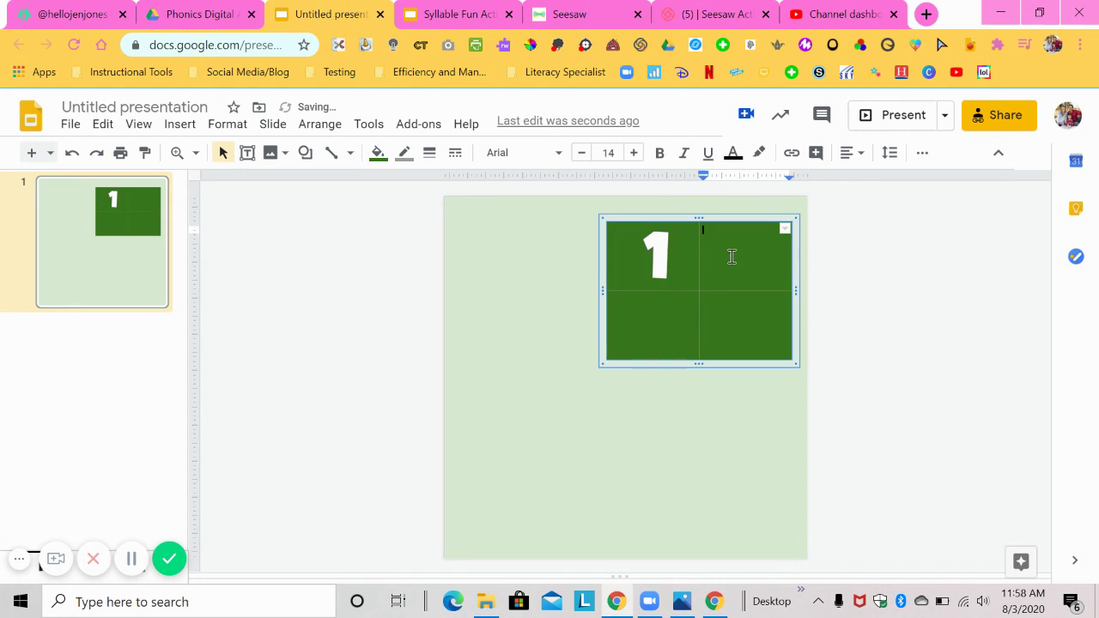
pyautogui.click(668, 255)
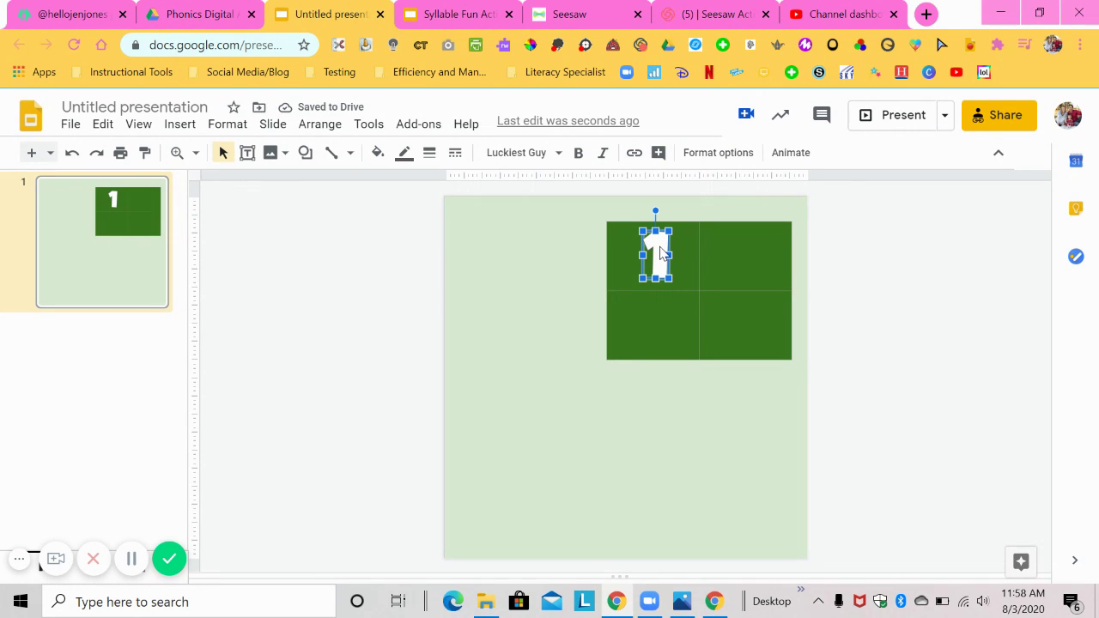
# Place copies of the white 1 into the other three table cells
pyautogui.moveTo(661, 252); pyautogui.dragTo(750, 323)
pyautogui.moveTo(675, 284); pyautogui.dragTo(662, 345)
pyautogui.click(670, 247)
pyautogui.moveTo(669, 247); pyautogui.dragTo(743, 252)
# Change the copies to 2 (top-right), 3 (bottom-left) and 4 (bottom-right)
pyautogui.doubleClick(745, 258)
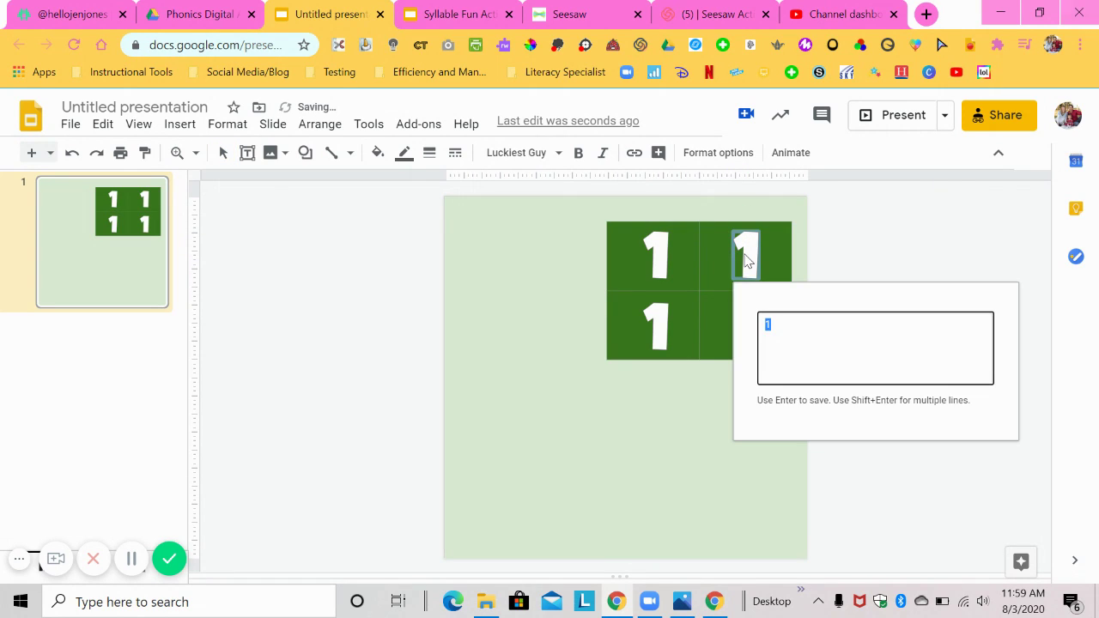
pyautogui.write('2')
pyautogui.press('Return')
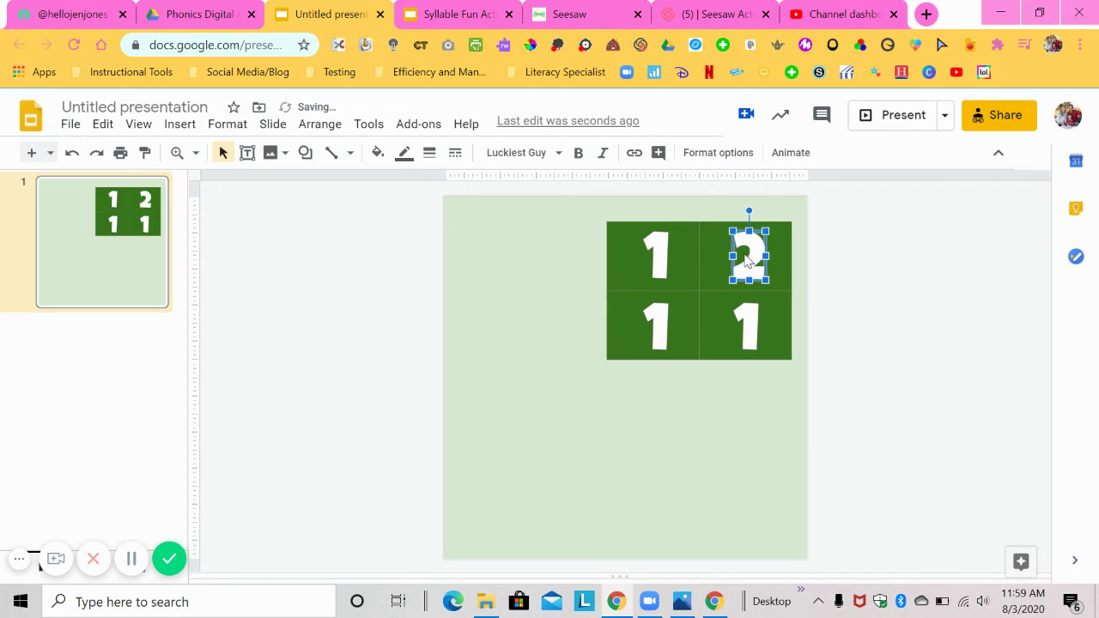
pyautogui.click(658, 331)
pyautogui.doubleClick(657, 336)
pyautogui.write('3')
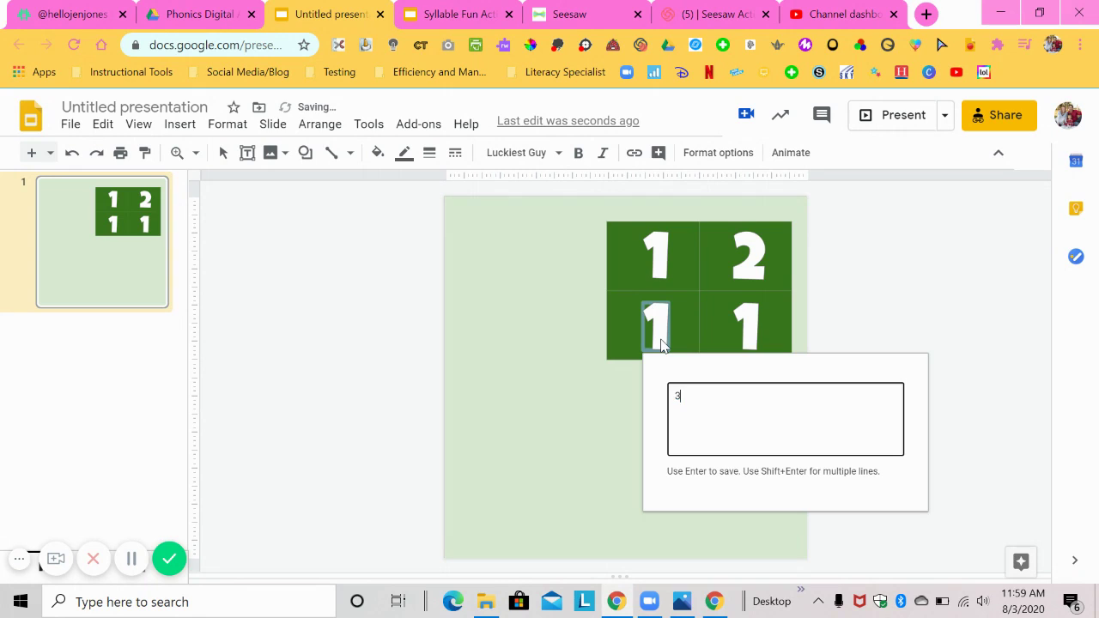
pyautogui.press('Return')
pyautogui.click(744, 330)
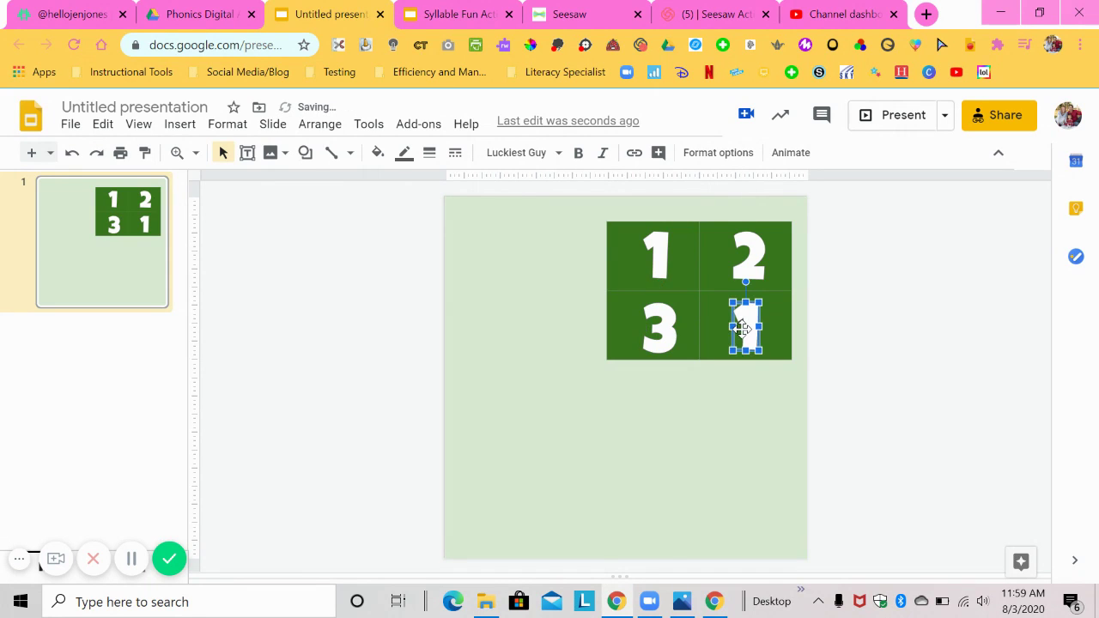
pyautogui.doubleClick(743, 335)
pyautogui.write('4')
pyautogui.press('Return')
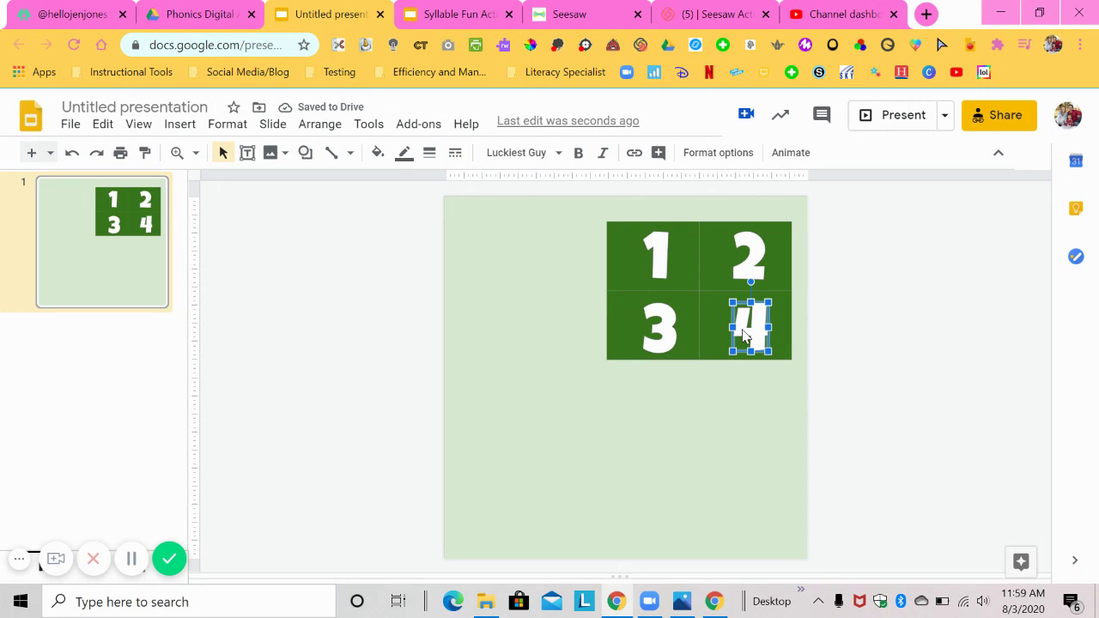
pyautogui.click(877, 356)
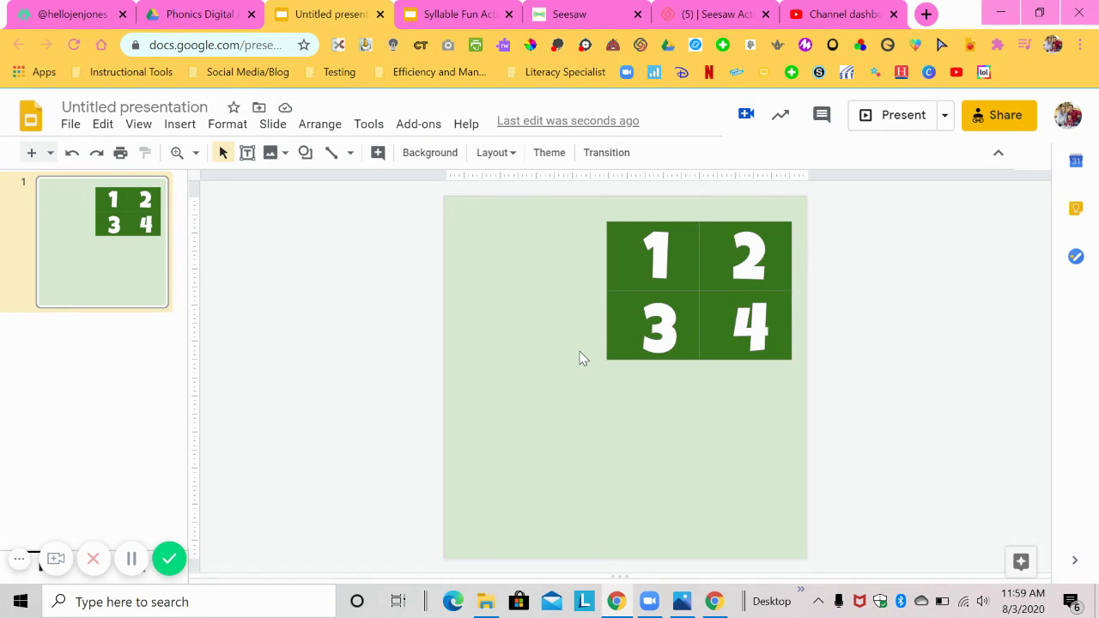